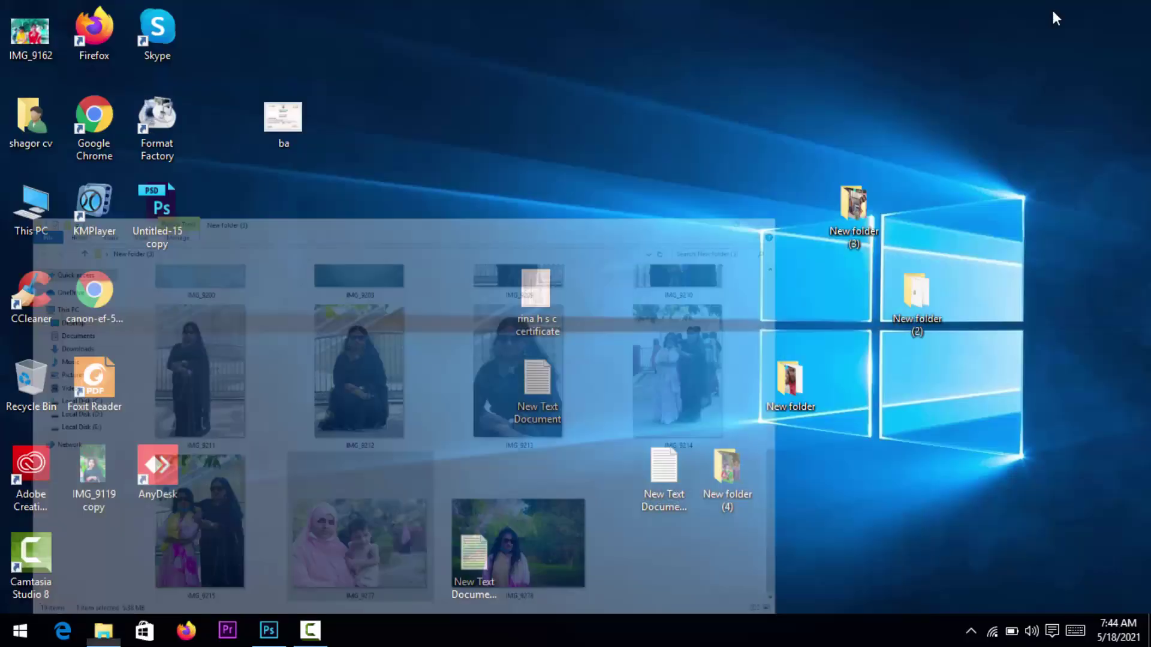
Step: Open IMG_9277.JPG in Photoshop by dragging it from File Explorer onto Photoshop
{"action": "left_click", "coordinate": [107, 630]}
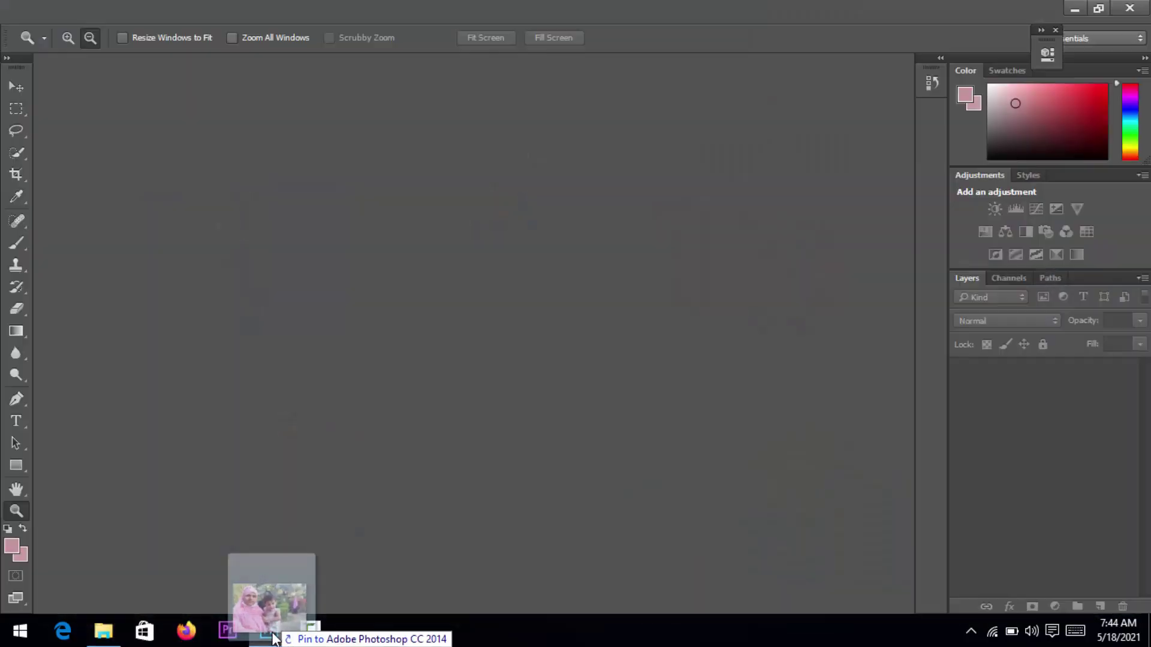
{"action": "left_click_drag", "start_coordinate": [248, 631], "coordinate": [363, 390]}
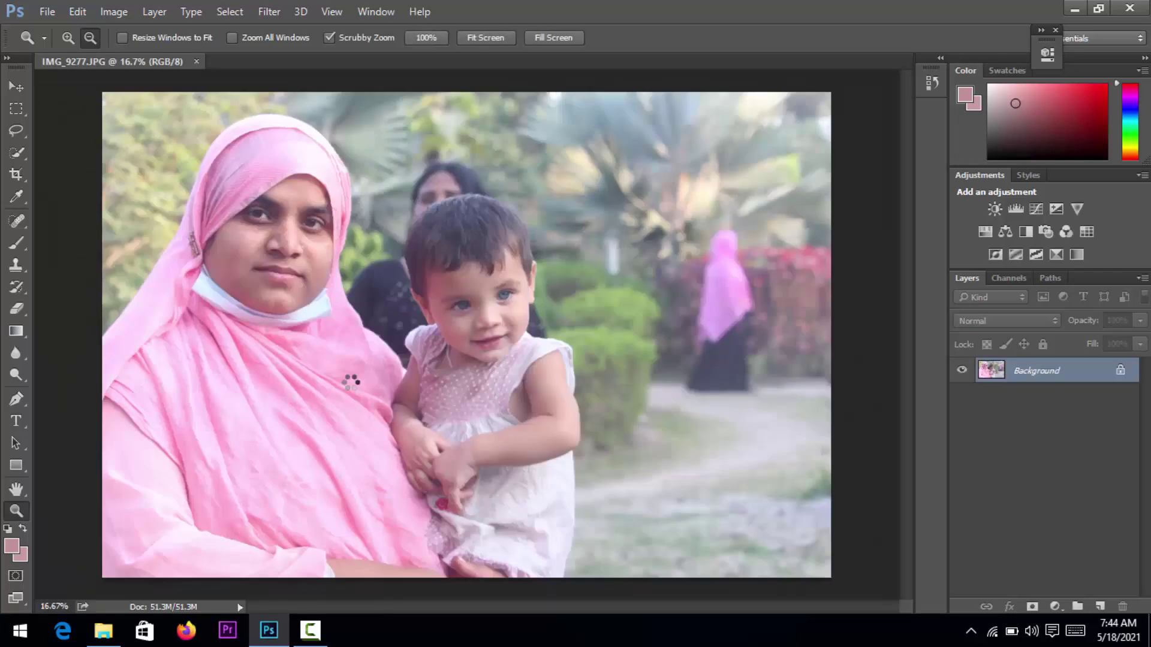
Step: Select the Move tool and launch Filter > Camera Raw Filter on the photo
{"action": "left_click", "coordinate": [14, 93]}
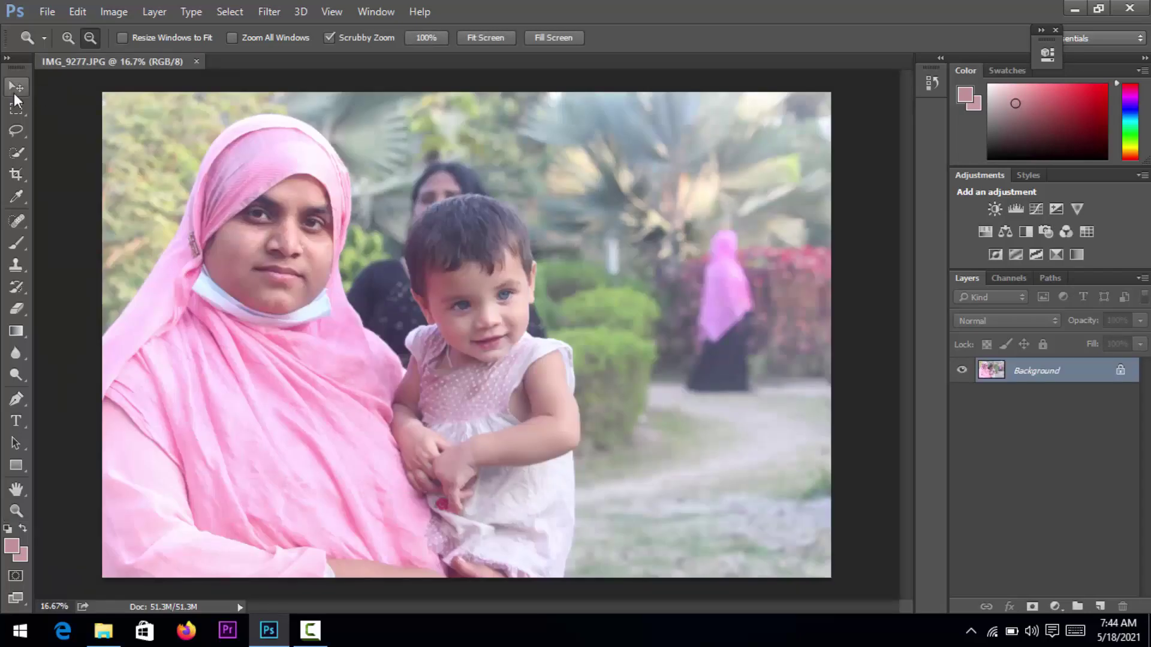
{"action": "left_click", "coordinate": [269, 11]}
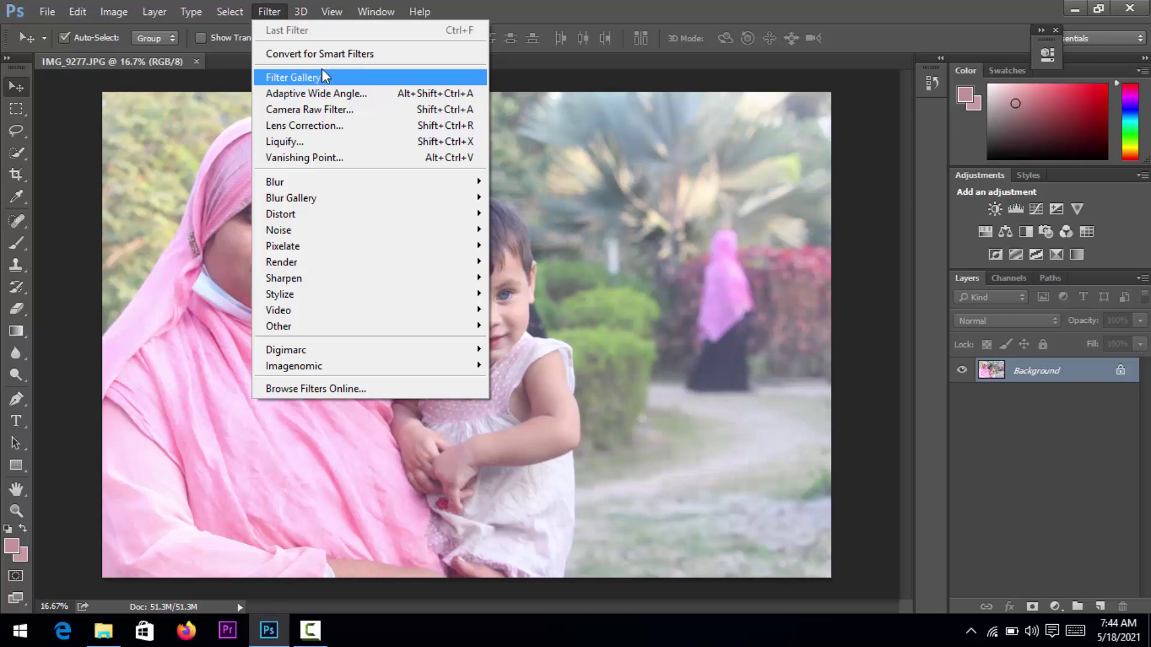
{"action": "left_click", "coordinate": [317, 113]}
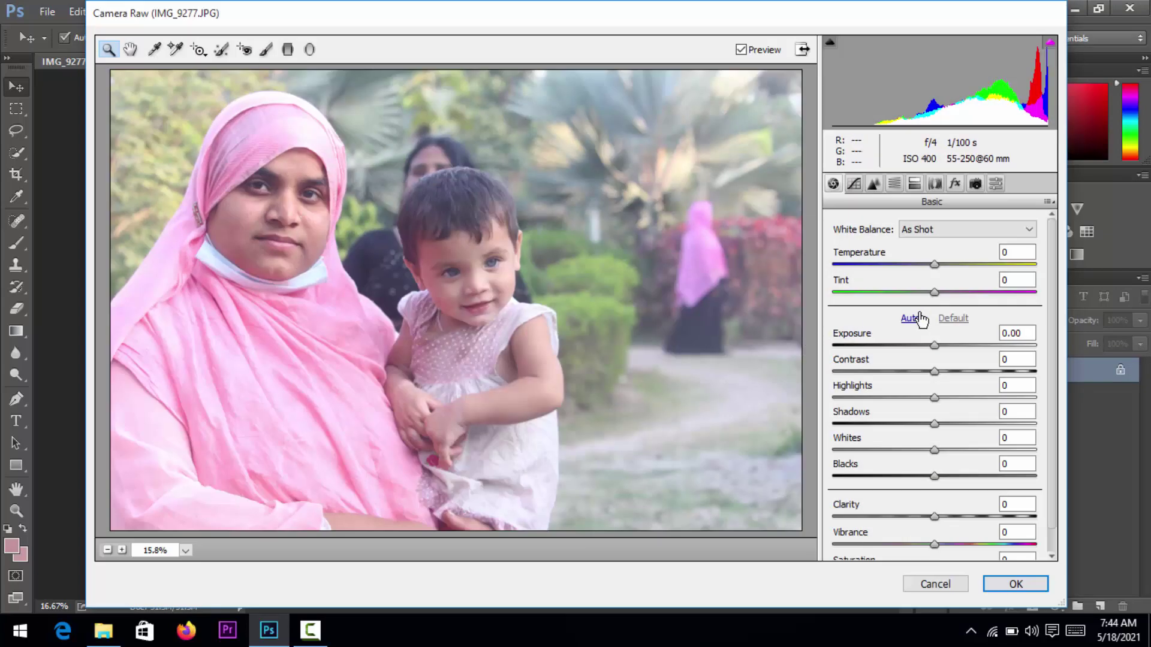
Step: Try Auto tone in the Basic panel, then reset it back to Default twice
{"action": "left_click", "coordinate": [922, 319]}
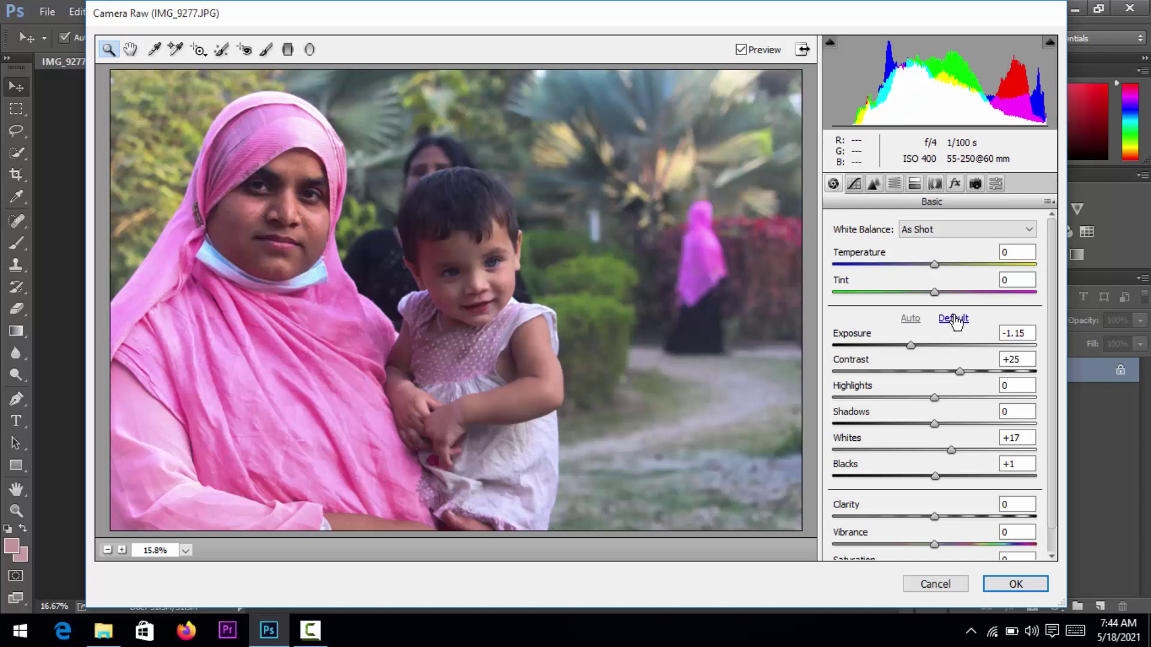
{"action": "left_click", "coordinate": [954, 319]}
{"action": "left_click", "coordinate": [910, 319]}
{"action": "left_click", "coordinate": [958, 320]}
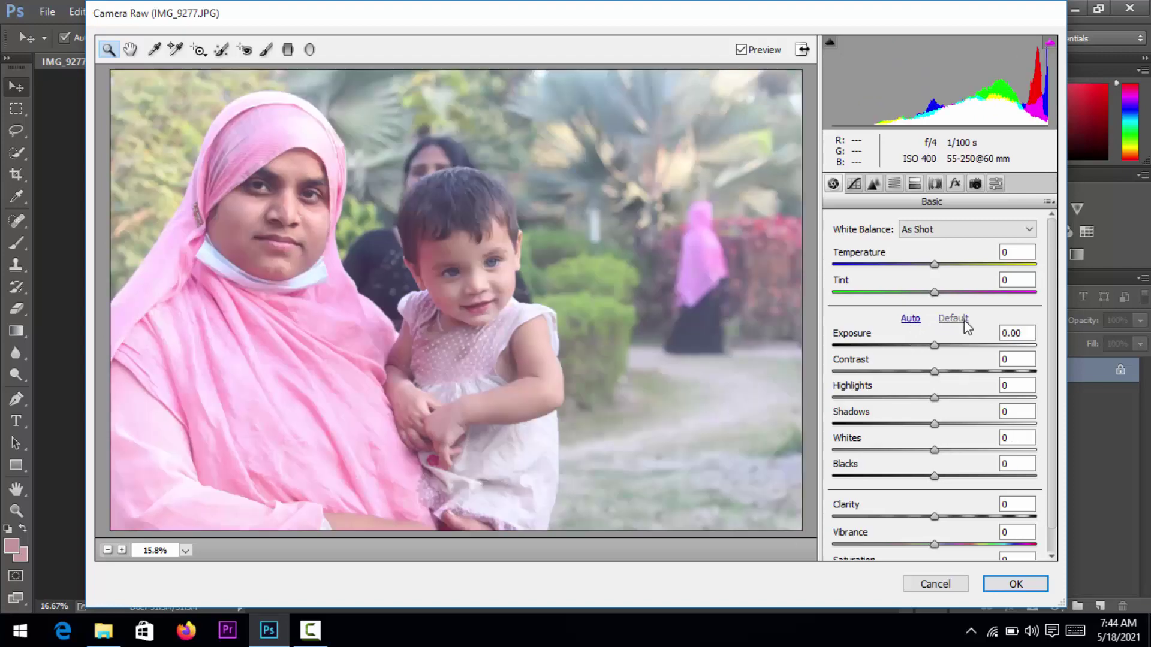
Step: Set Exposure to -0.55, Highlights to +16 and Vibrance to +53
{"action": "mouse_move", "coordinate": [936, 347]}
{"action": "left_mouse_down"}
{"action": "mouse_move", "coordinate": [901, 347]}
{"action": "mouse_move", "coordinate": [924, 346]}
{"action": "left_mouse_up"}
{"action": "mouse_move", "coordinate": [934, 397]}
{"action": "left_mouse_down"}
{"action": "mouse_move", "coordinate": [904, 397]}
{"action": "mouse_move", "coordinate": [950, 399]}
{"action": "left_mouse_up"}
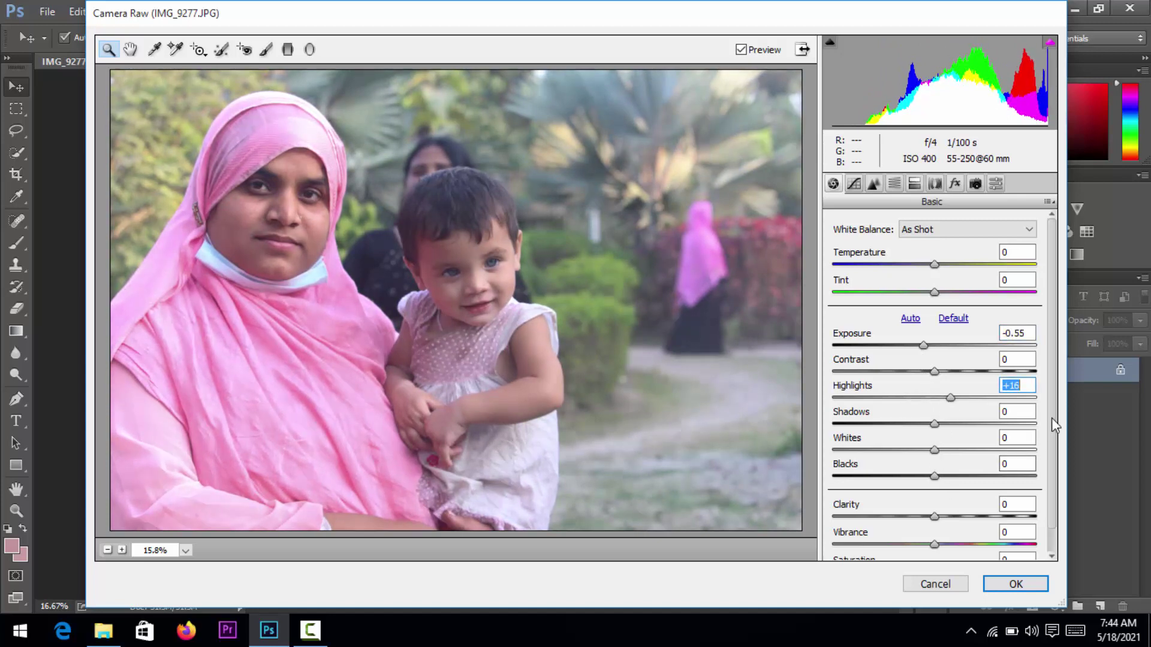
{"action": "scroll", "coordinate": [1051, 418], "scroll_direction": "down", "scroll_amount": 1}
{"action": "mouse_move", "coordinate": [935, 518]}
{"action": "left_mouse_down"}
{"action": "mouse_move", "coordinate": [988, 519]}
{"action": "mouse_move", "coordinate": [930, 551]}
{"action": "left_mouse_up"}
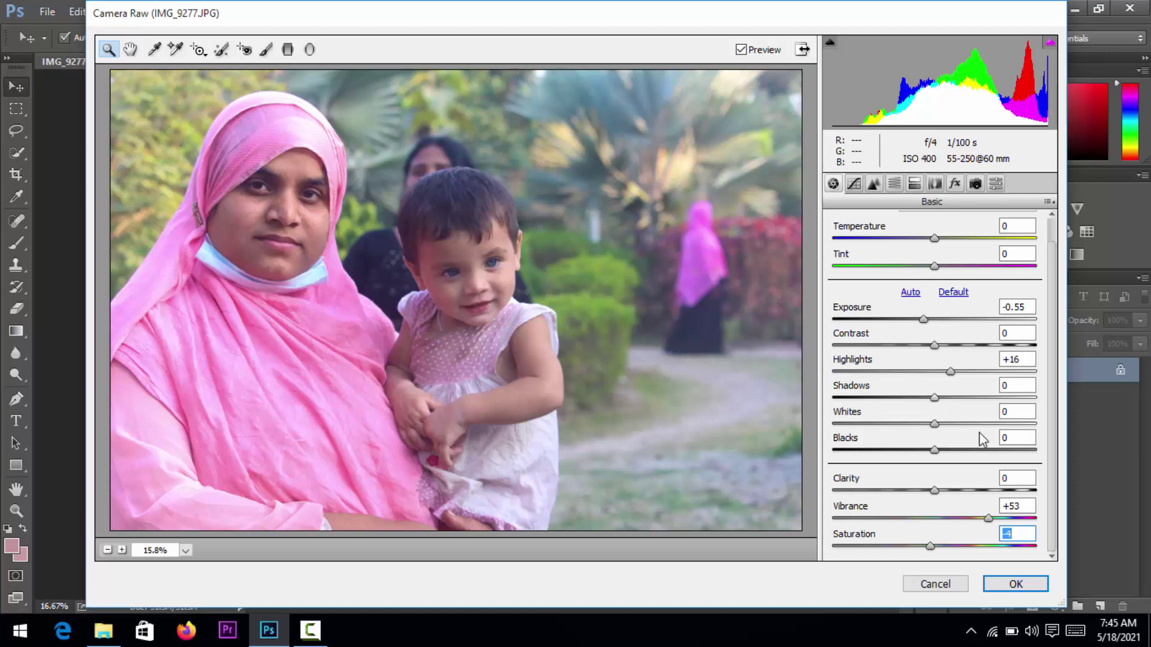
{"action": "left_click", "coordinate": [853, 183]}
Step: Set HSL hues: Reds +23, Oranges -24, Yellows -14, Greens +22, Aquas +28, Blues/Purples -23, Magentas -31
{"action": "left_click", "coordinate": [874, 184]}
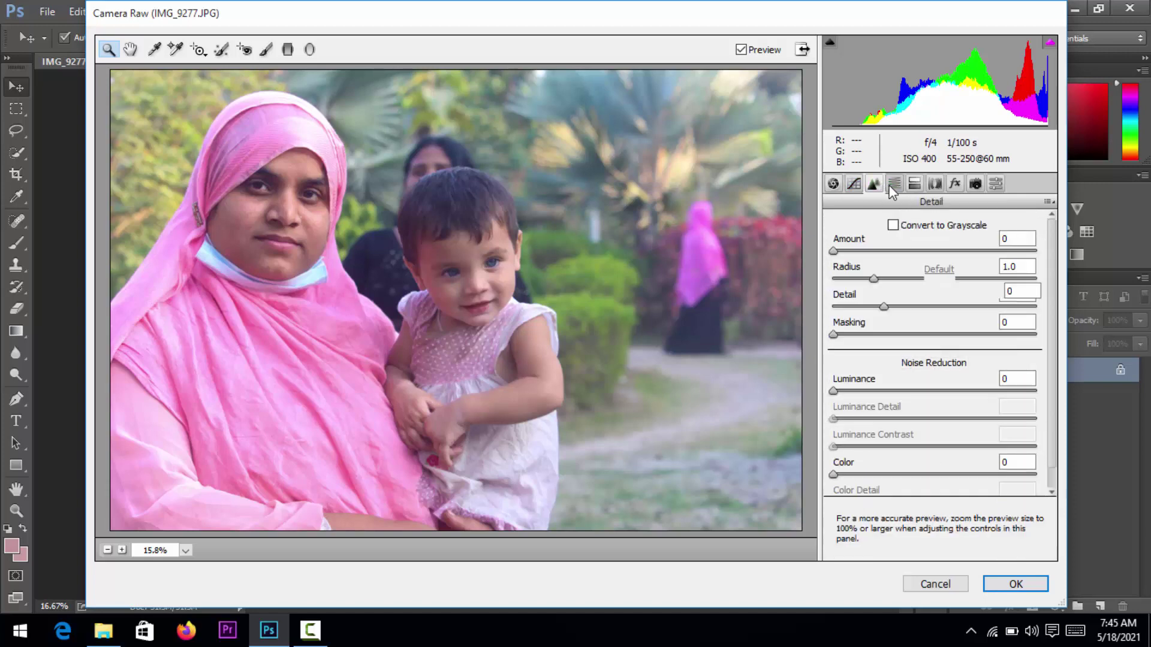
{"action": "left_click", "coordinate": [839, 248]}
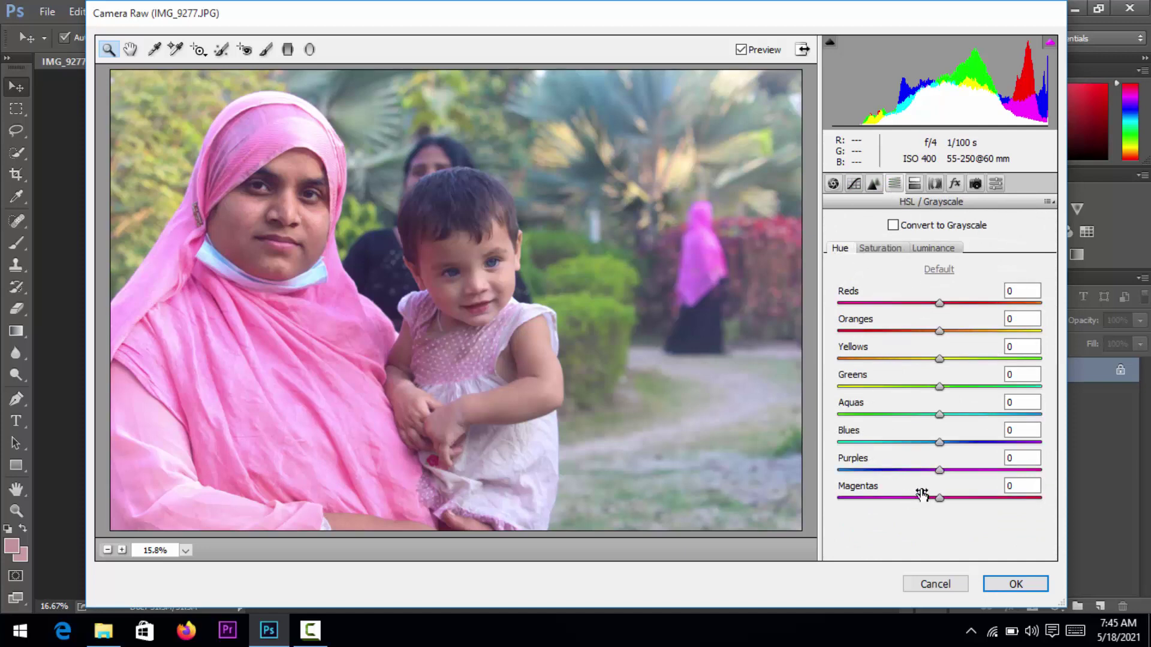
{"action": "mouse_move", "coordinate": [939, 498]}
{"action": "left_mouse_down"}
{"action": "mouse_move", "coordinate": [972, 498]}
{"action": "mouse_move", "coordinate": [908, 498]}
{"action": "mouse_move", "coordinate": [899, 470]}
{"action": "mouse_move", "coordinate": [917, 474]}
{"action": "mouse_move", "coordinate": [884, 445]}
{"action": "mouse_move", "coordinate": [941, 464]}
{"action": "left_mouse_up"}
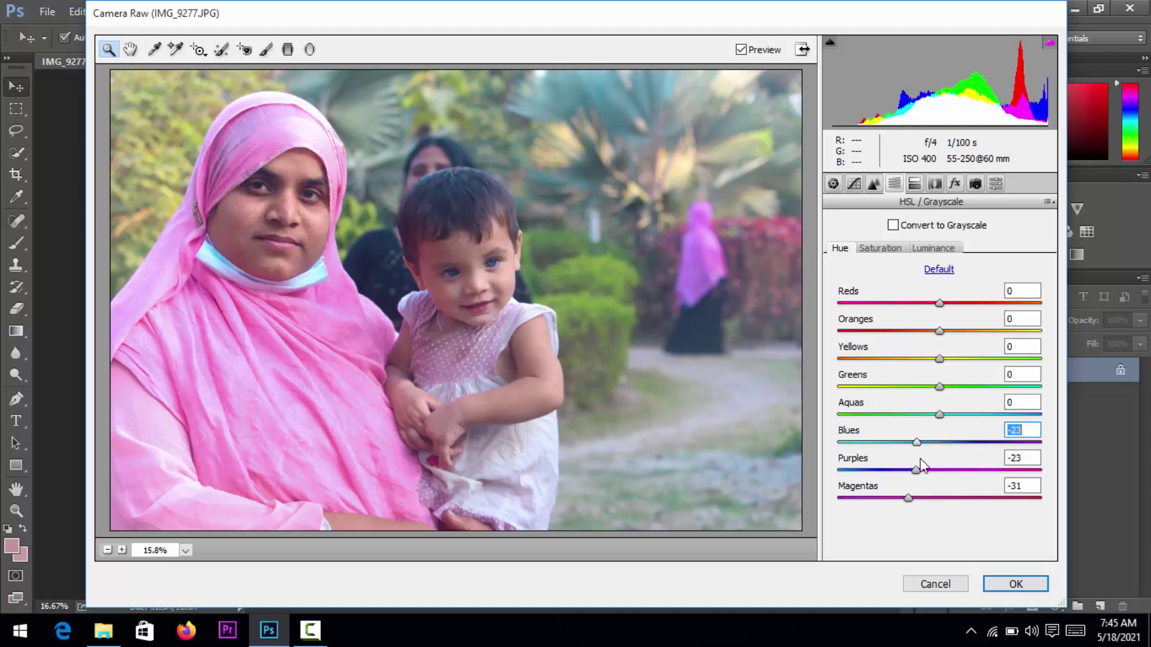
{"action": "type", "text": "-23"}
{"action": "mouse_move", "coordinate": [939, 415]}
{"action": "left_mouse_down"}
{"action": "mouse_move", "coordinate": [901, 430]}
{"action": "mouse_move", "coordinate": [967, 433]}
{"action": "left_mouse_up"}
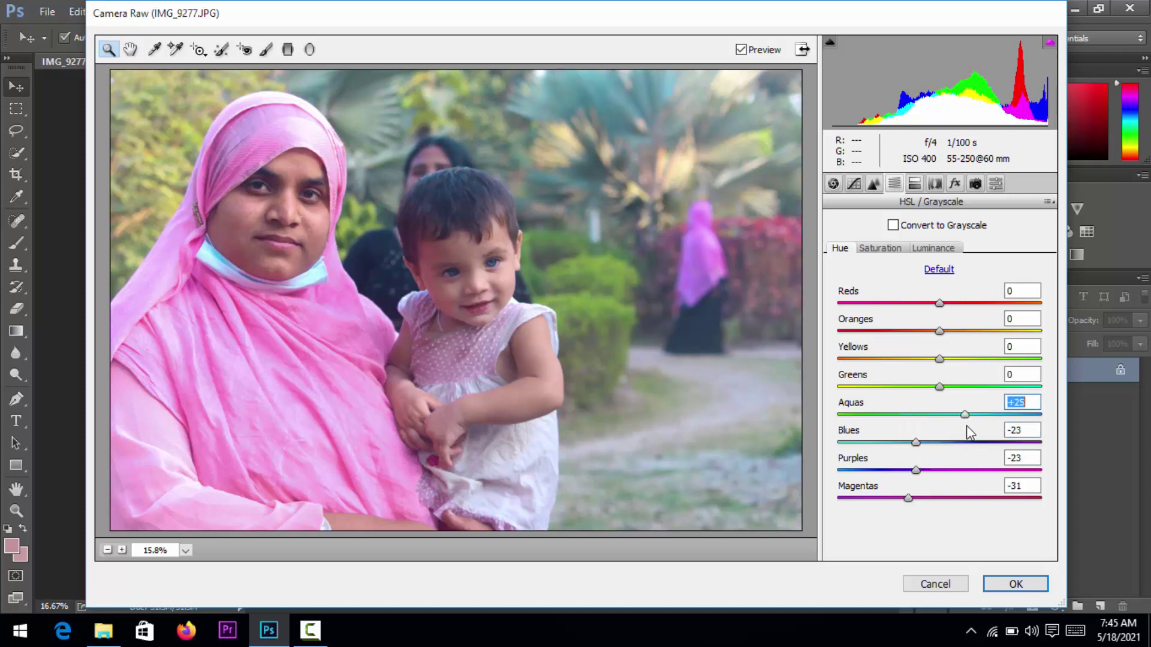
{"action": "left_click_drag", "start_coordinate": [939, 387], "coordinate": [959, 387]}
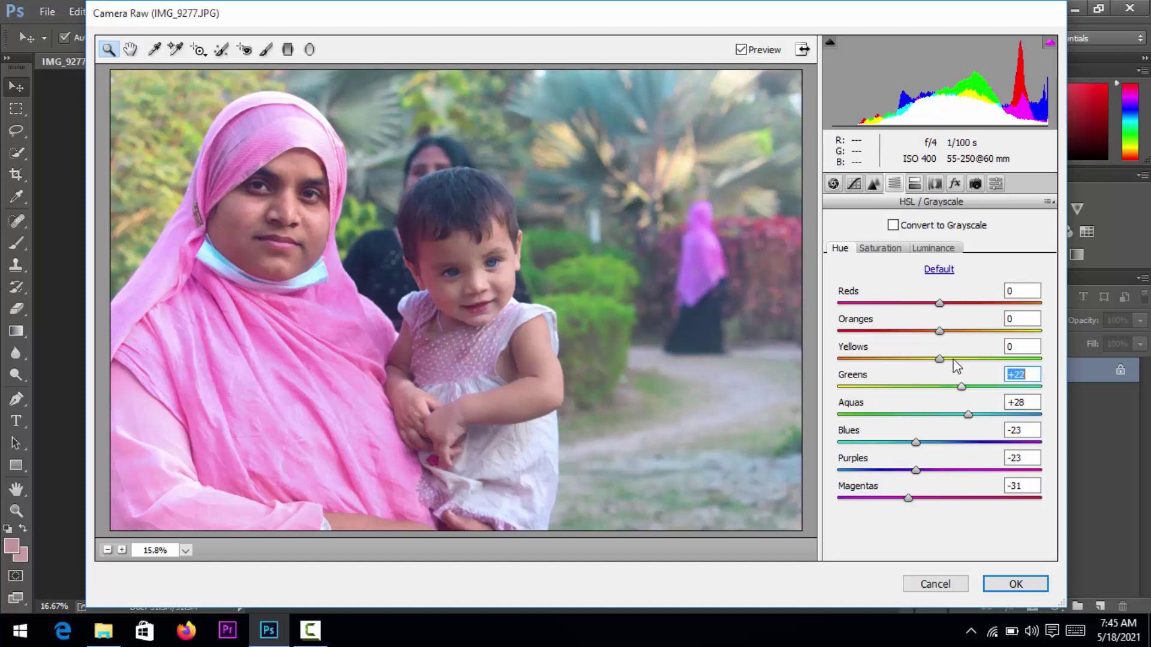
{"action": "mouse_move", "coordinate": [939, 359]}
{"action": "left_mouse_down"}
{"action": "mouse_move", "coordinate": [992, 363]}
{"action": "mouse_move", "coordinate": [943, 378]}
{"action": "left_mouse_up"}
{"action": "mouse_move", "coordinate": [991, 360]}
{"action": "left_mouse_down"}
{"action": "mouse_move", "coordinate": [901, 362]}
{"action": "mouse_move", "coordinate": [931, 371]}
{"action": "left_mouse_up"}
{"action": "mouse_move", "coordinate": [939, 332]}
{"action": "left_mouse_down"}
{"action": "mouse_move", "coordinate": [904, 347]}
{"action": "mouse_move", "coordinate": [963, 342]}
{"action": "mouse_move", "coordinate": [922, 363]}
{"action": "left_mouse_up"}
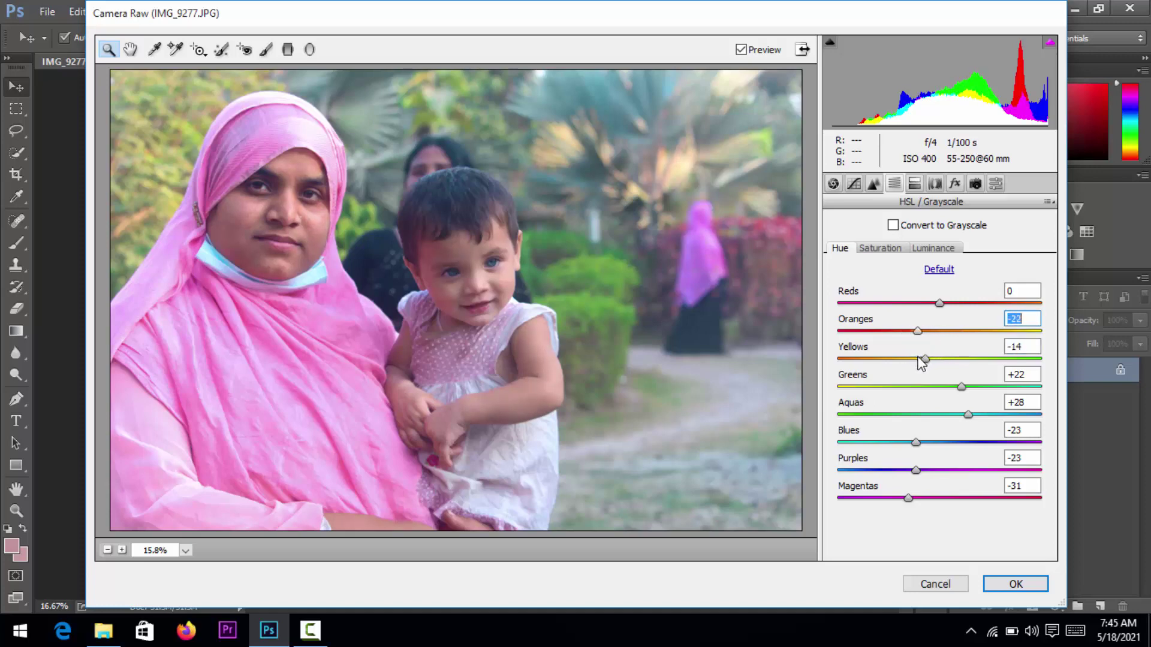
{"action": "mouse_move", "coordinate": [940, 303]}
{"action": "left_mouse_down"}
{"action": "mouse_move", "coordinate": [898, 305]}
{"action": "mouse_move", "coordinate": [963, 319]}
{"action": "left_mouse_up"}
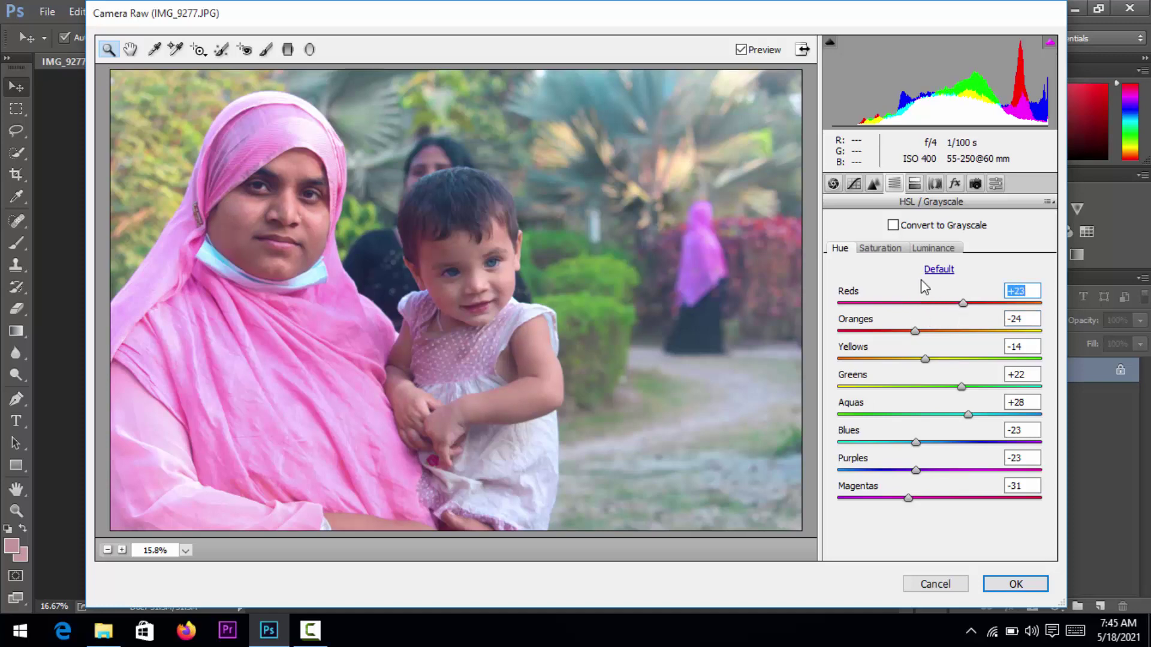
Step: Set HSL saturation to Greens +55, Aquas +40, Blues +38 and Purples -26, also adjusting Magentas and Reds
{"action": "left_click", "coordinate": [880, 248]}
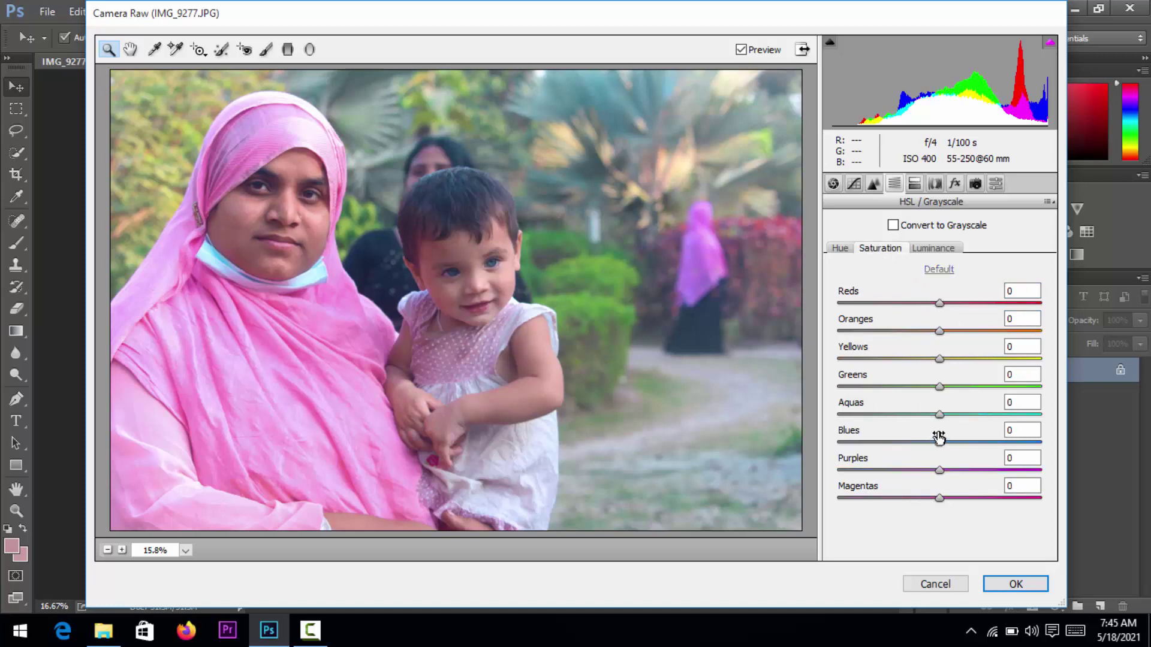
{"action": "left_click_drag", "start_coordinate": [952, 418], "coordinate": [996, 407]}
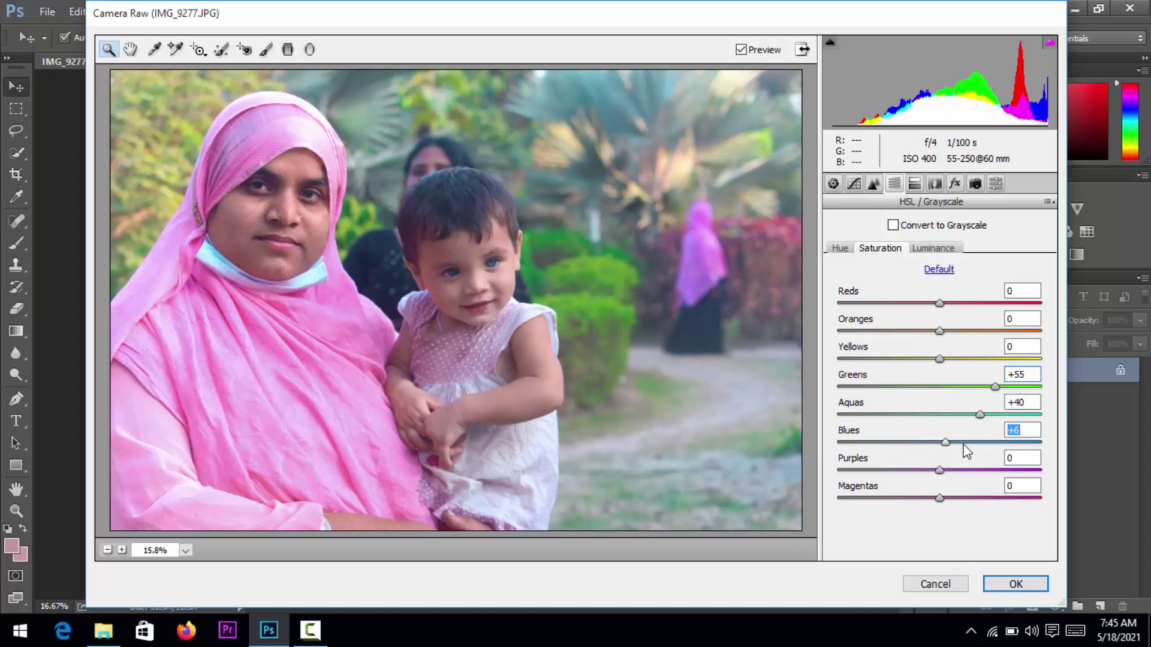
{"action": "mouse_move", "coordinate": [940, 442]}
{"action": "left_mouse_down"}
{"action": "mouse_move", "coordinate": [990, 444]}
{"action": "mouse_move", "coordinate": [977, 446]}
{"action": "mouse_move", "coordinate": [1015, 471]}
{"action": "mouse_move", "coordinate": [915, 470]}
{"action": "left_mouse_up"}
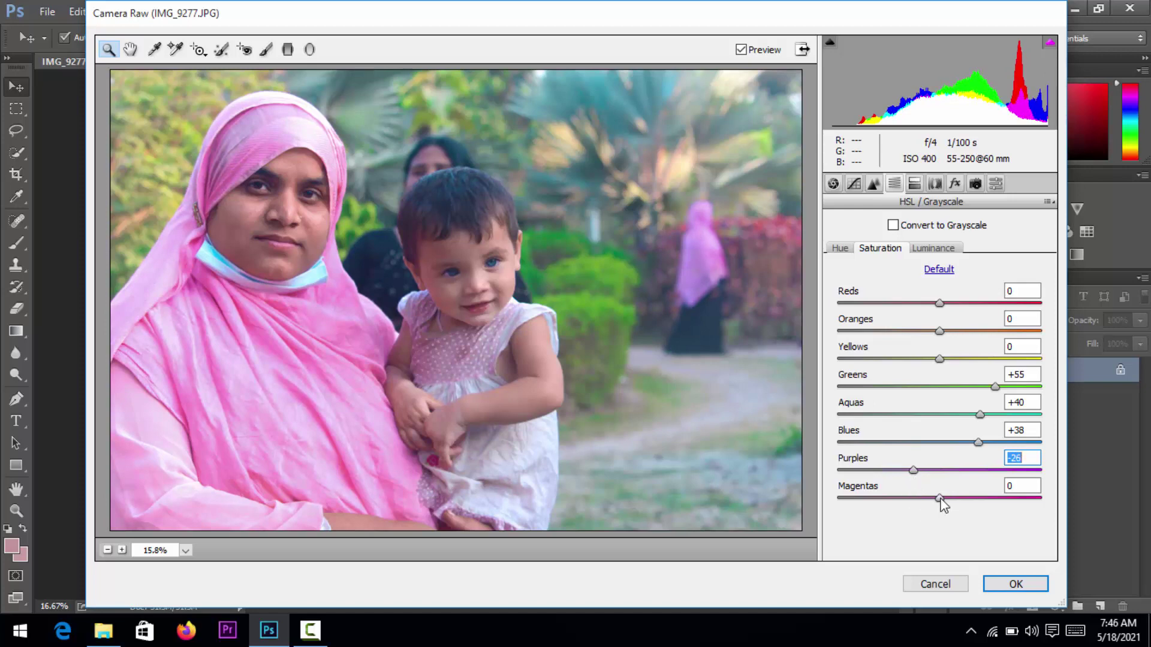
{"action": "mouse_move", "coordinate": [939, 499]}
{"action": "left_mouse_down"}
{"action": "mouse_move", "coordinate": [904, 516]}
{"action": "mouse_move", "coordinate": [980, 499]}
{"action": "left_mouse_up"}
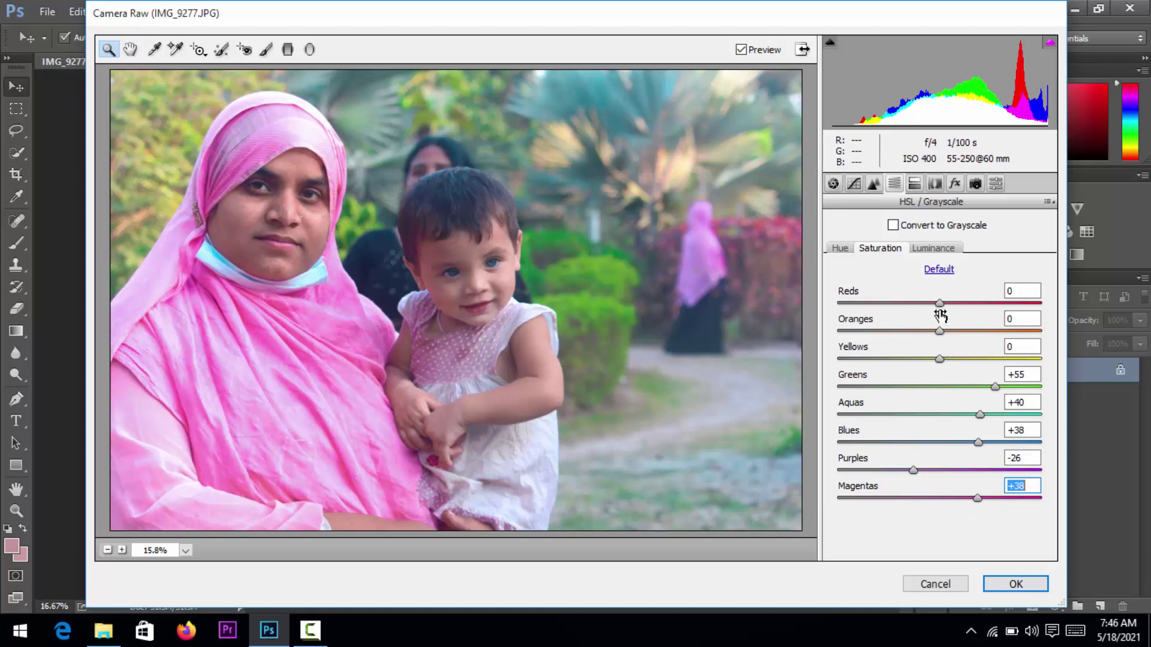
{"action": "mouse_move", "coordinate": [942, 304]}
{"action": "left_mouse_down"}
{"action": "mouse_move", "coordinate": [986, 304]}
{"action": "mouse_move", "coordinate": [905, 308]}
{"action": "mouse_move", "coordinate": [906, 332]}
{"action": "mouse_move", "coordinate": [1002, 359]}
{"action": "left_mouse_up"}
Step: Set HSL luminance to Reds +57, Oranges +95, Yellows +54, also brightening Magentas and Greens
{"action": "left_click", "coordinate": [941, 250]}
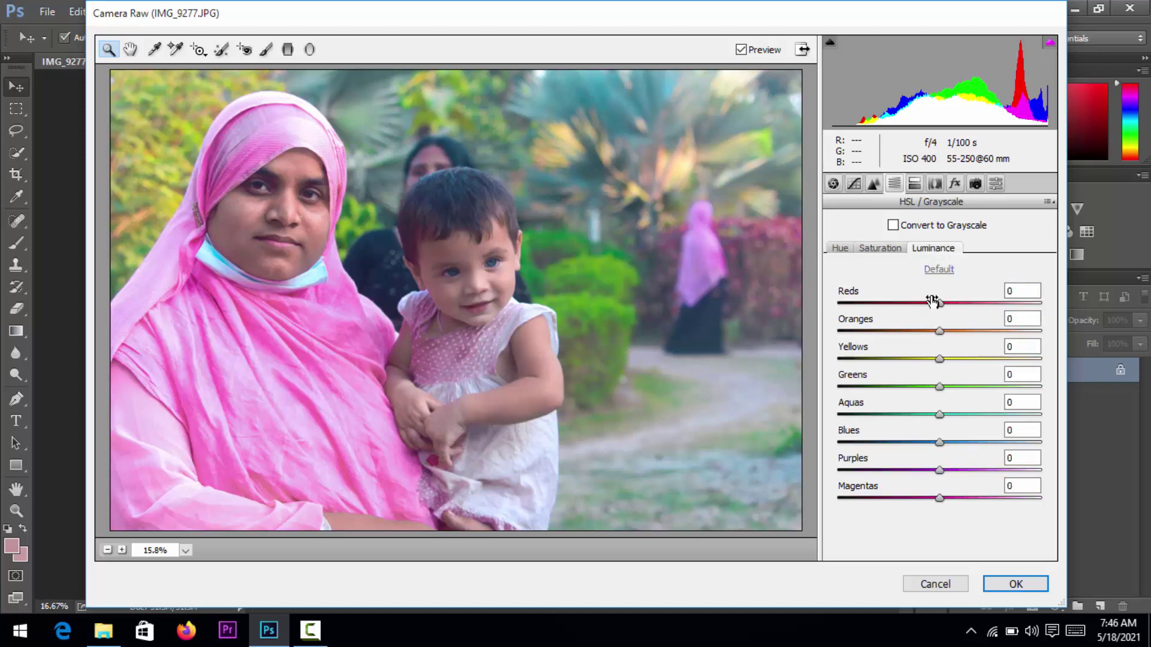
{"action": "mouse_move", "coordinate": [942, 498]}
{"action": "left_mouse_down"}
{"action": "mouse_move", "coordinate": [994, 415]}
{"action": "mouse_move", "coordinate": [910, 431]}
{"action": "mouse_move", "coordinate": [932, 426]}
{"action": "left_mouse_up"}
{"action": "mouse_move", "coordinate": [939, 387]}
{"action": "left_mouse_down"}
{"action": "mouse_move", "coordinate": [977, 386]}
{"action": "mouse_move", "coordinate": [953, 390]}
{"action": "mouse_move", "coordinate": [946, 372]}
{"action": "mouse_move", "coordinate": [994, 357]}
{"action": "left_mouse_up"}
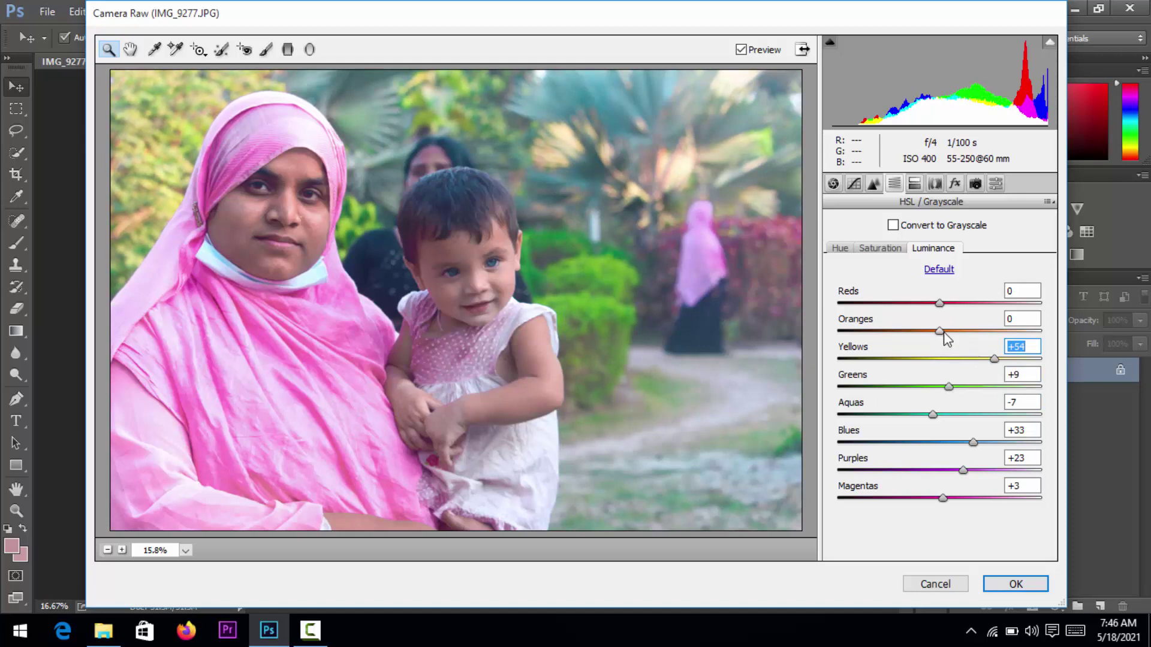
{"action": "left_click_drag", "start_coordinate": [940, 331], "coordinate": [1043, 343]}
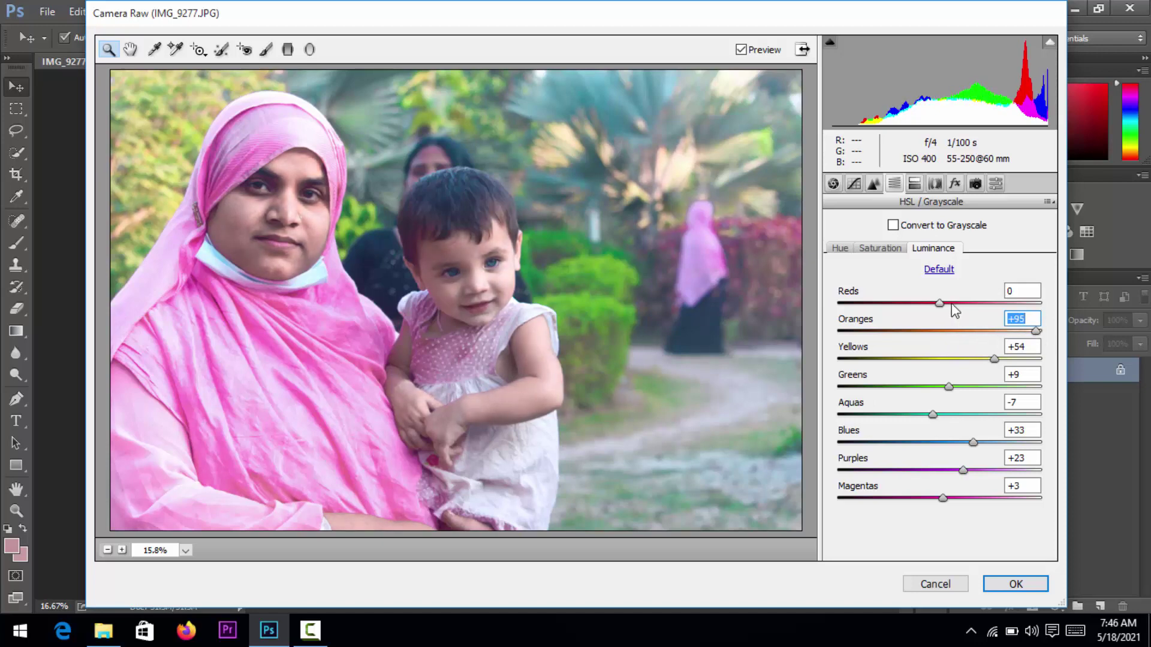
{"action": "mouse_move", "coordinate": [946, 307]}
{"action": "left_mouse_down"}
{"action": "mouse_move", "coordinate": [998, 310]}
{"action": "mouse_move", "coordinate": [999, 321]}
{"action": "left_mouse_up"}
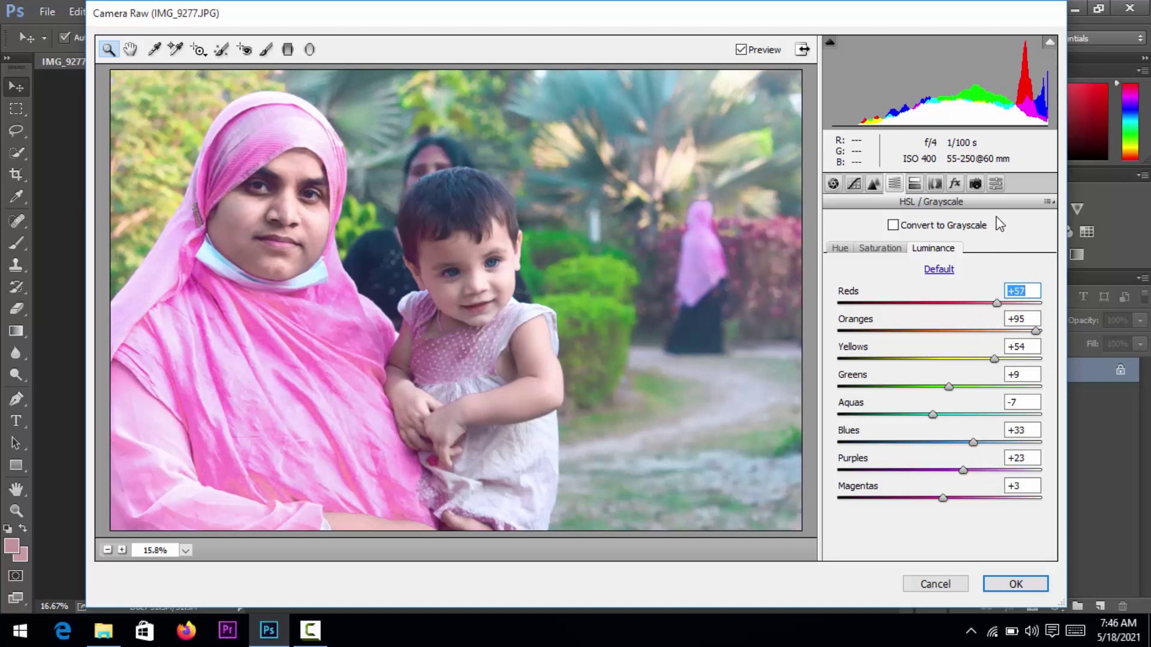
{"action": "left_click", "coordinate": [995, 184]}
Step: Add a -30 post-crop vignette in Effects and apply all Camera Raw edits
{"action": "left_click", "coordinate": [975, 184]}
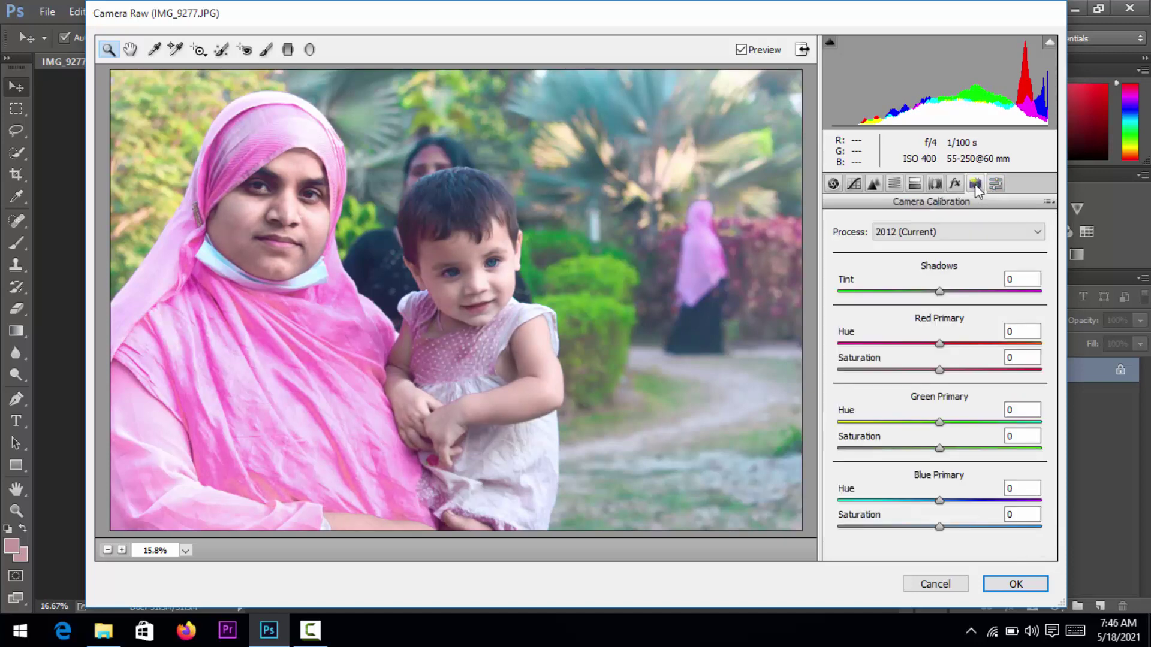
{"action": "left_click", "coordinate": [955, 184]}
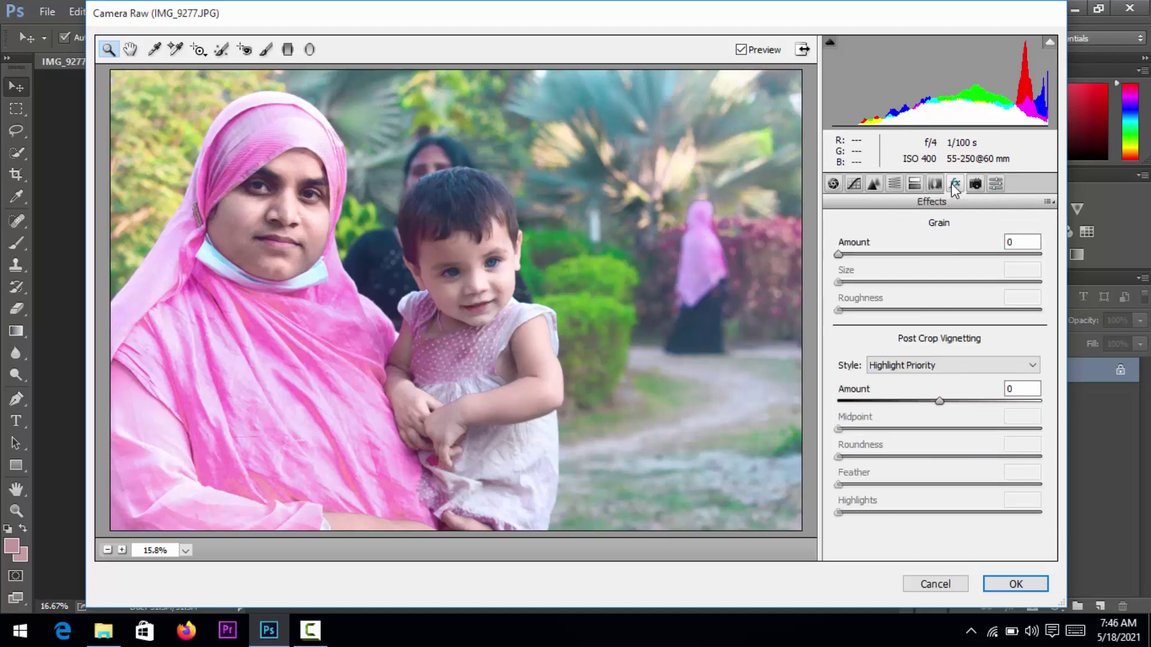
{"action": "left_click_drag", "start_coordinate": [939, 402], "coordinate": [909, 412]}
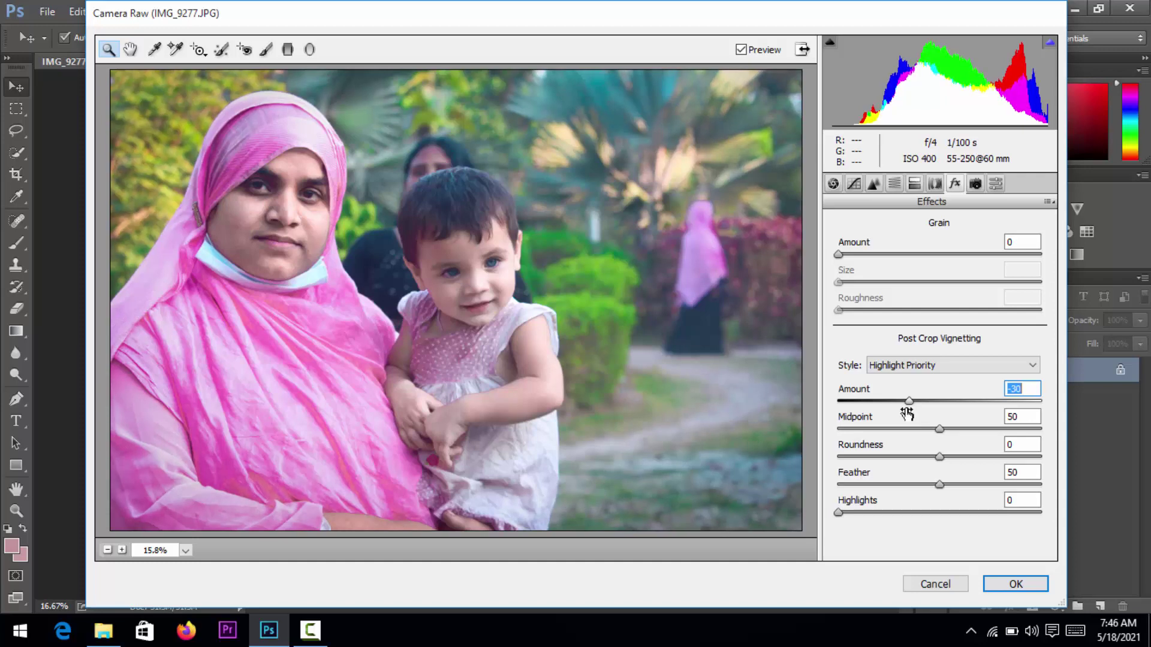
{"action": "left_click", "coordinate": [1007, 586]}
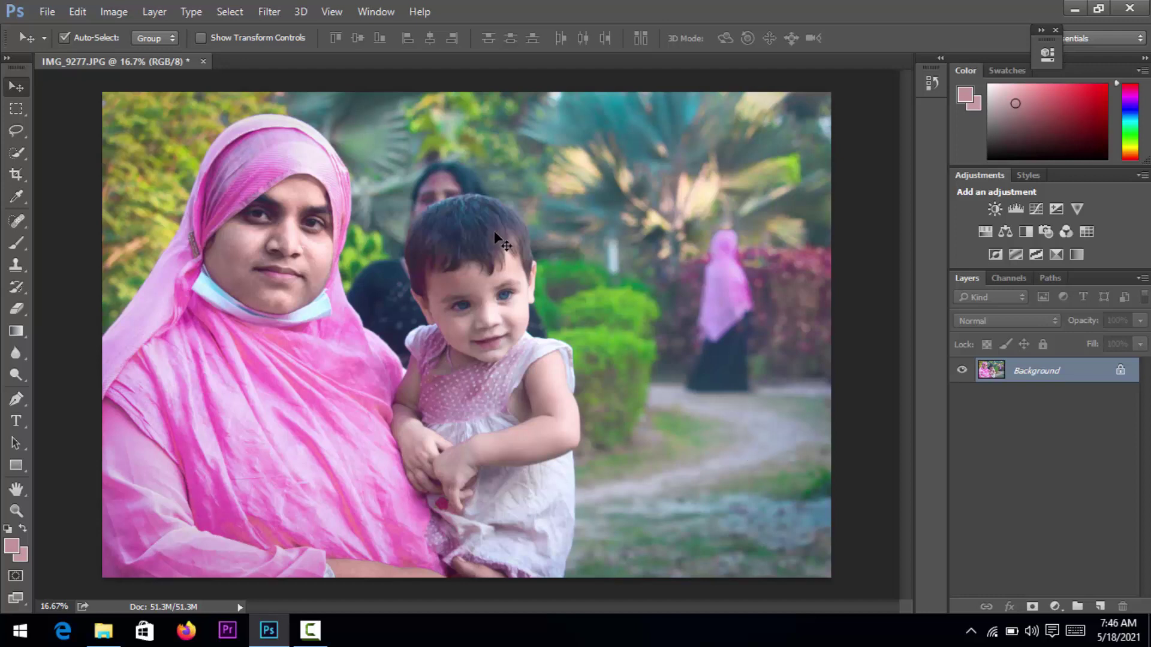
Step: Launch Filter > Imagenomic > Portraiture on the photo
{"action": "left_click", "coordinate": [269, 11]}
{"action": "mouse_move", "coordinate": [290, 366]}
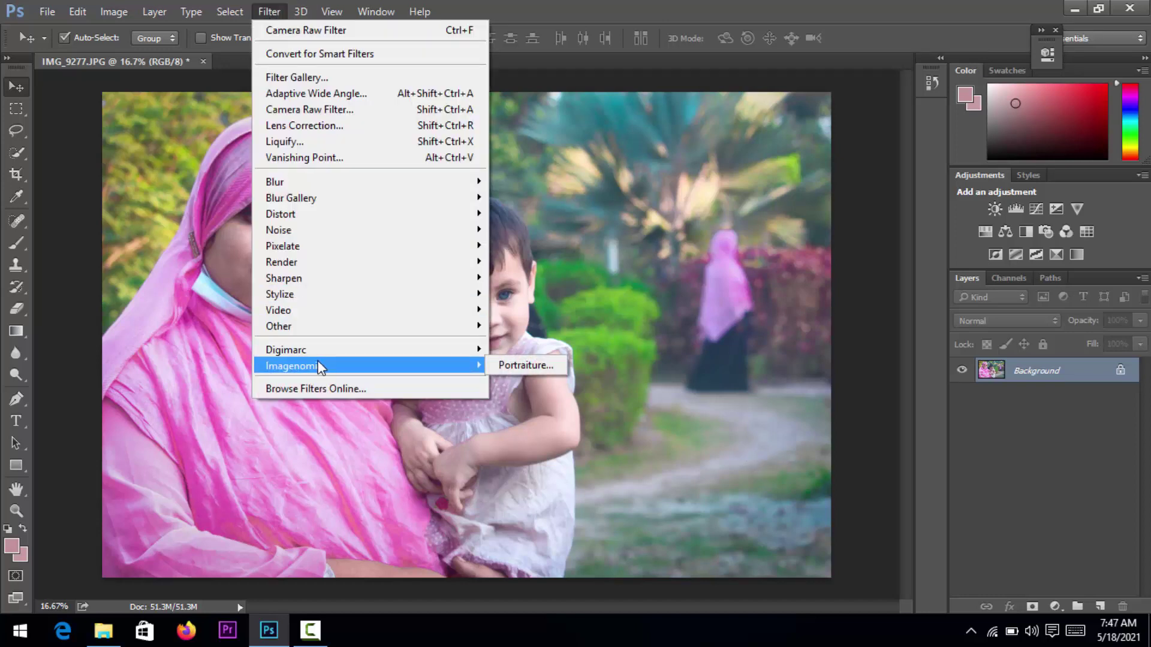
{"action": "left_click", "coordinate": [531, 367]}
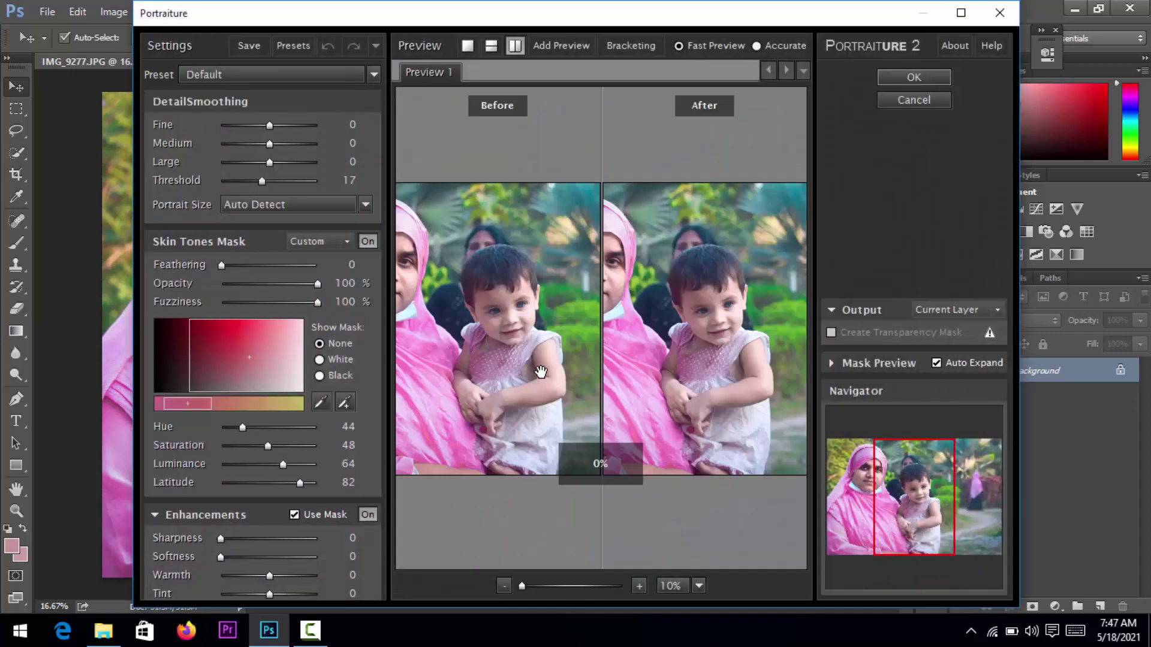
Step: Pan the Portraiture preview to the woman's face and apply default smoothing
{"action": "left_click_drag", "start_coordinate": [532, 367], "coordinate": [600, 373]}
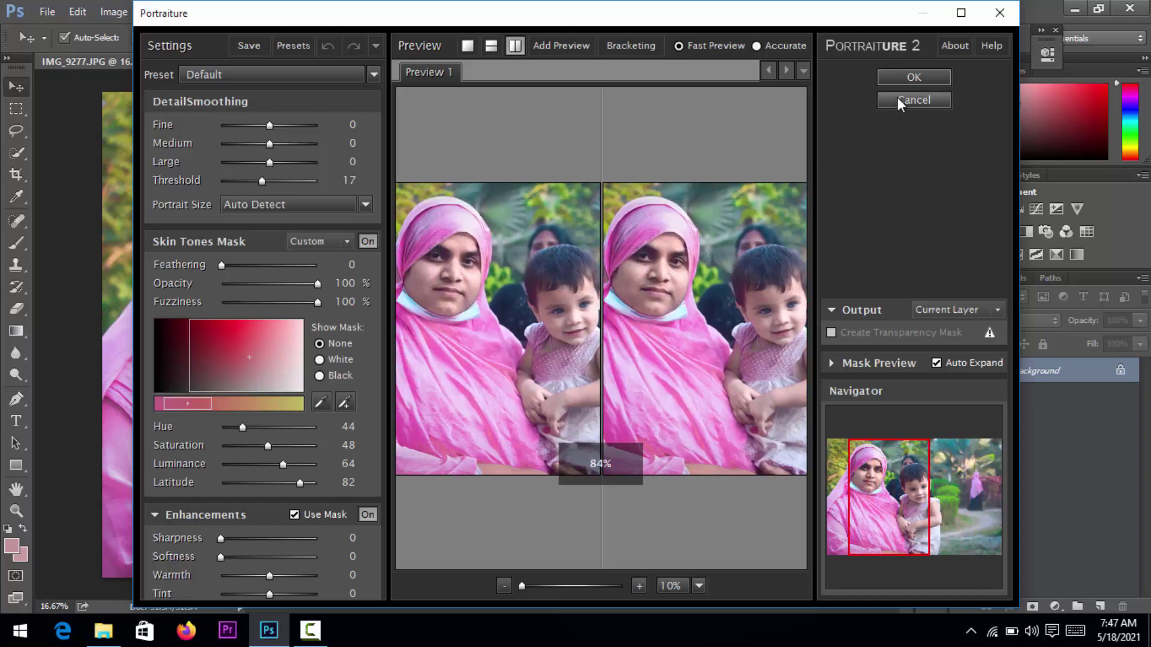
{"action": "left_click", "coordinate": [901, 77]}
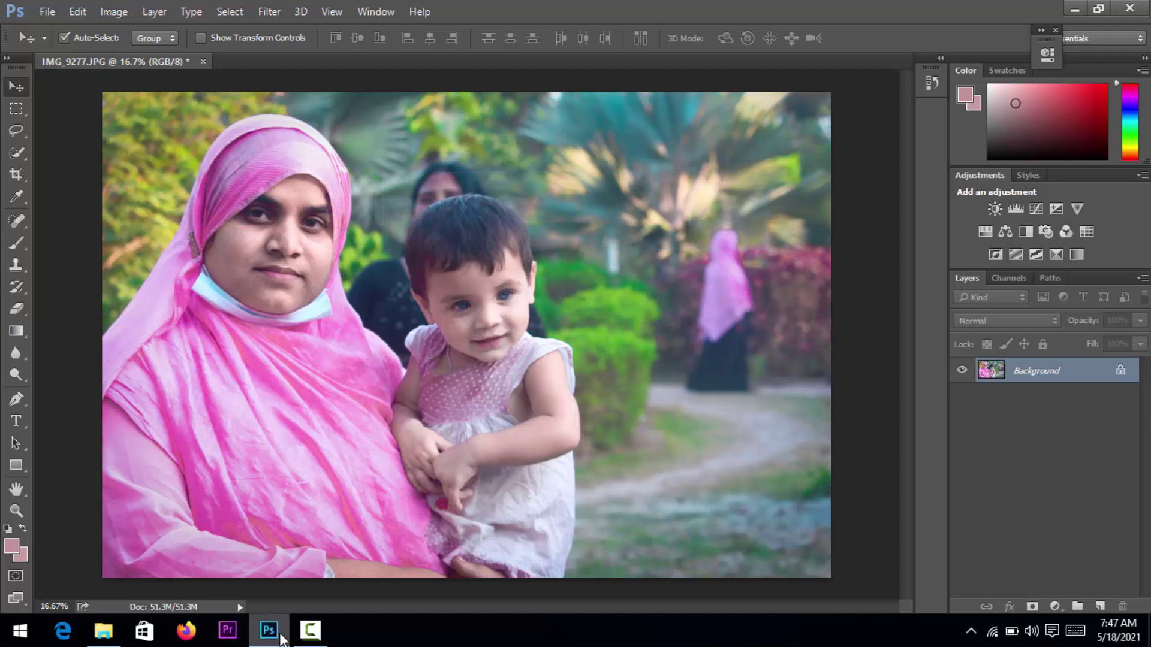
Step: Return to Photoshop and bring up the Image > Adjustments menu
{"action": "left_click", "coordinate": [309, 631]}
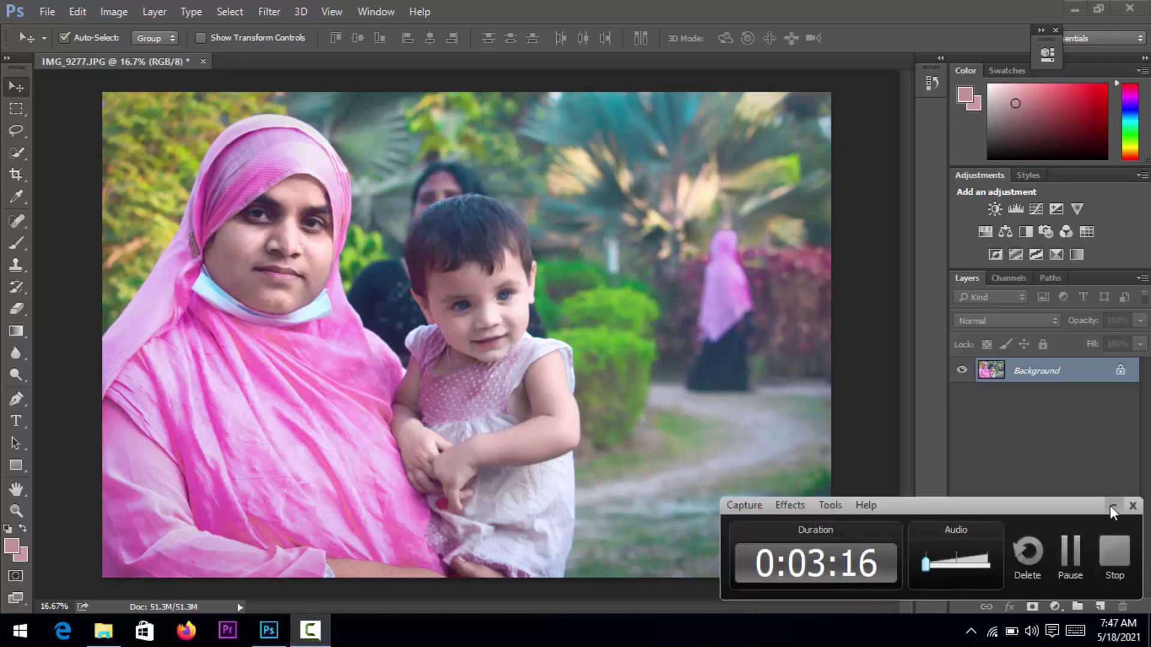
{"action": "left_click", "coordinate": [1112, 507]}
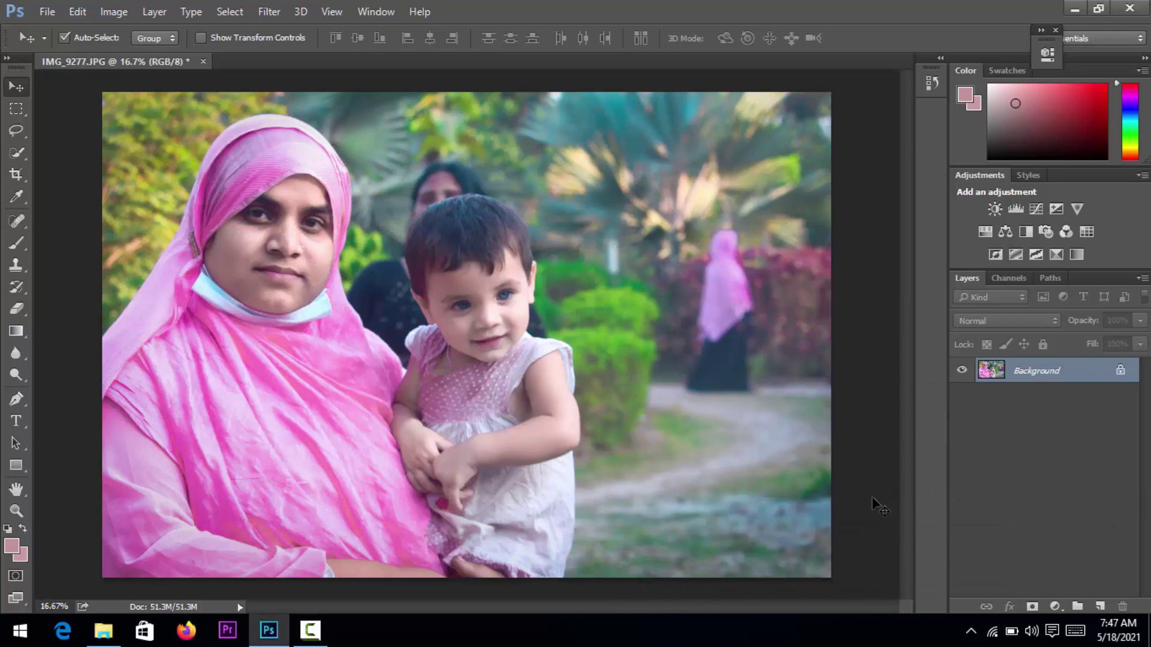
{"action": "left_click", "coordinate": [80, 12]}
{"action": "left_click", "coordinate": [71, 12]}
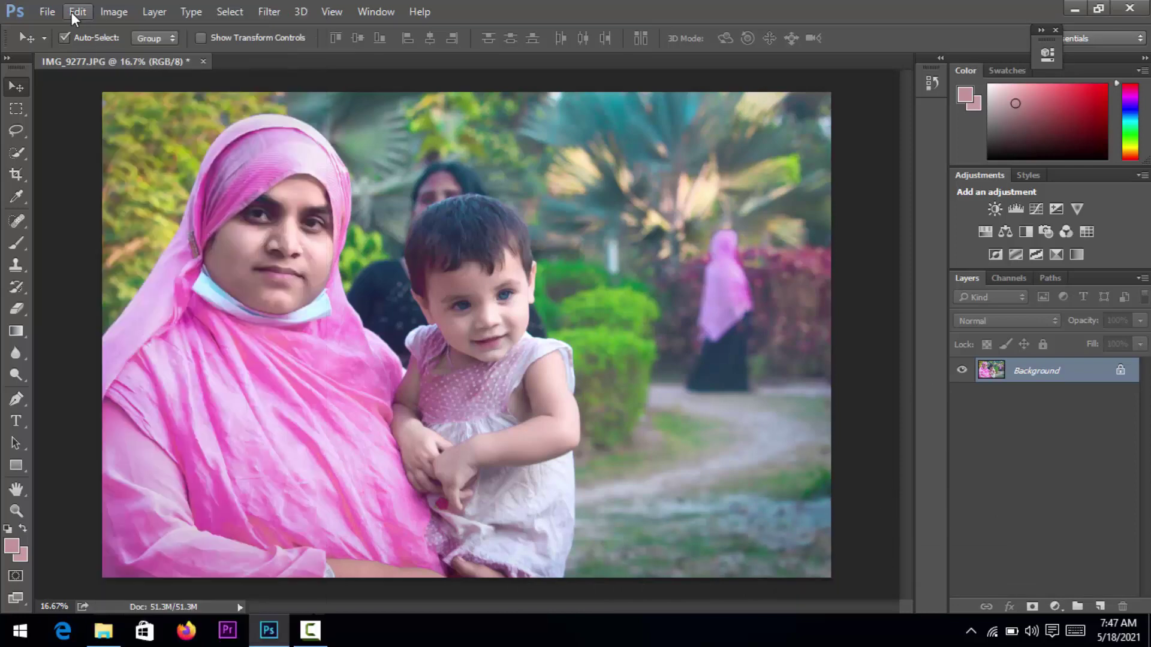
{"action": "left_click", "coordinate": [114, 12]}
{"action": "mouse_move", "coordinate": [136, 55]}
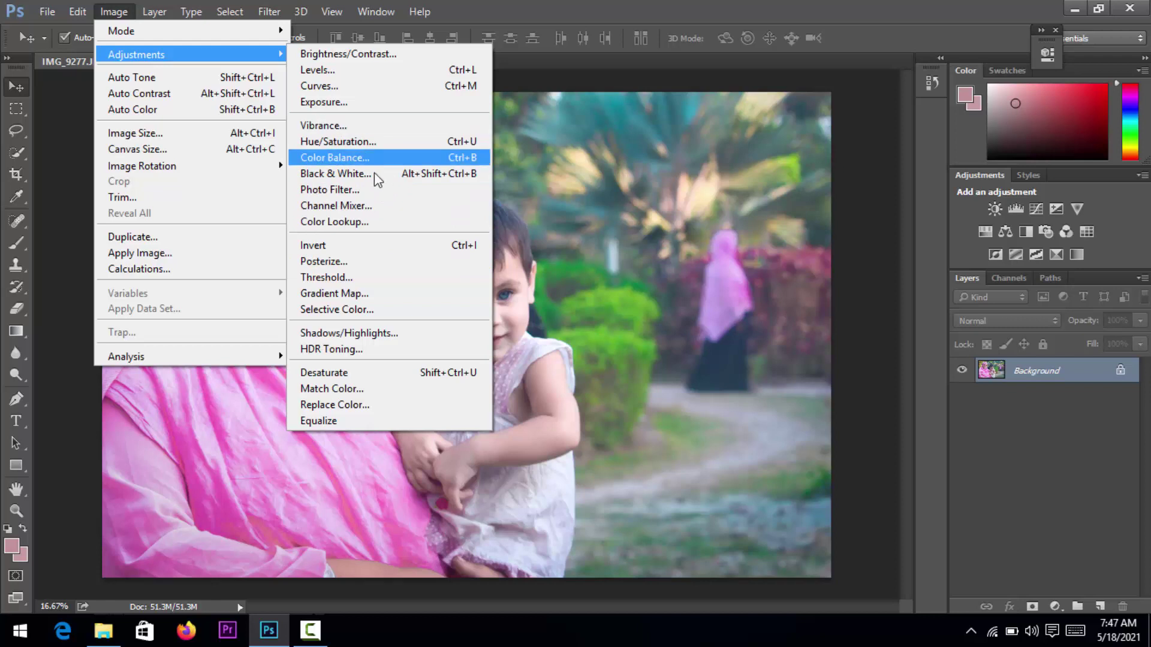
Step: Apply a Channel Mixer with the Red output Constant set to -1 under the Custom preset
{"action": "left_click", "coordinate": [364, 209]}
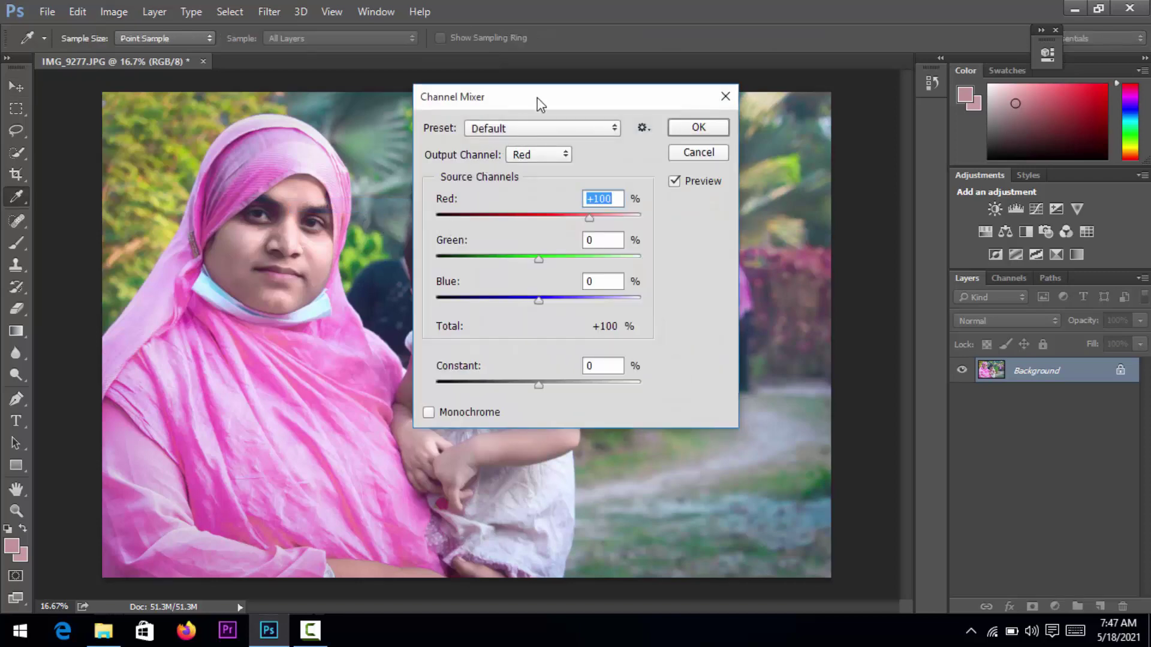
{"action": "left_click_drag", "start_coordinate": [539, 103], "coordinate": [820, 133]}
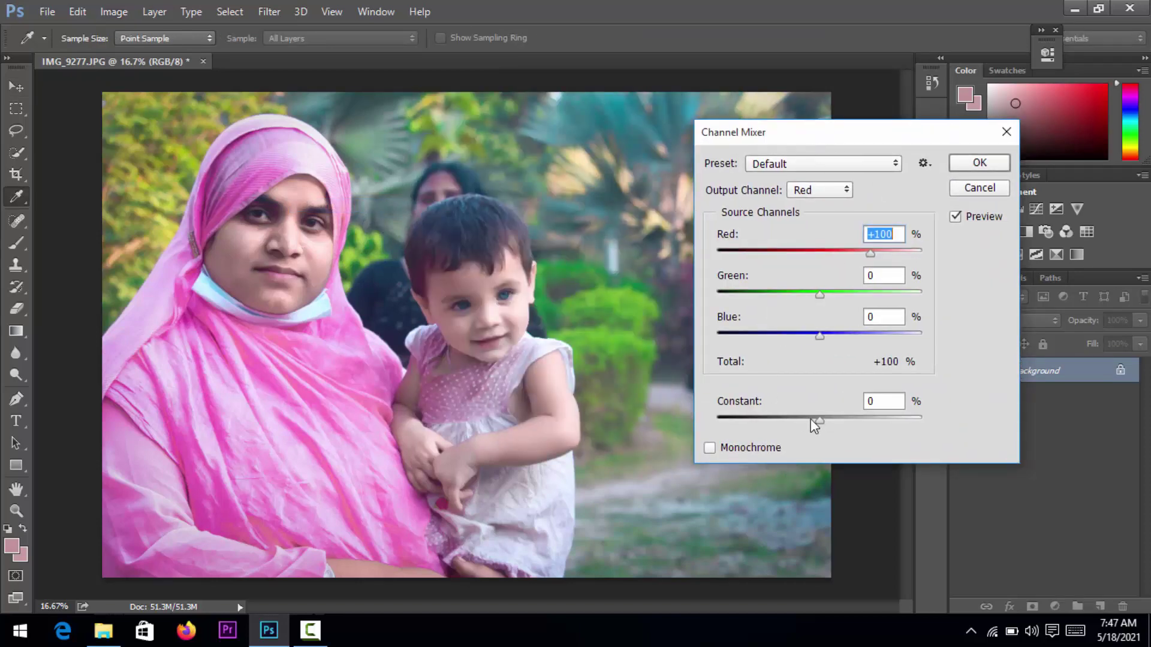
{"action": "left_click_drag", "start_coordinate": [822, 422], "coordinate": [804, 423]}
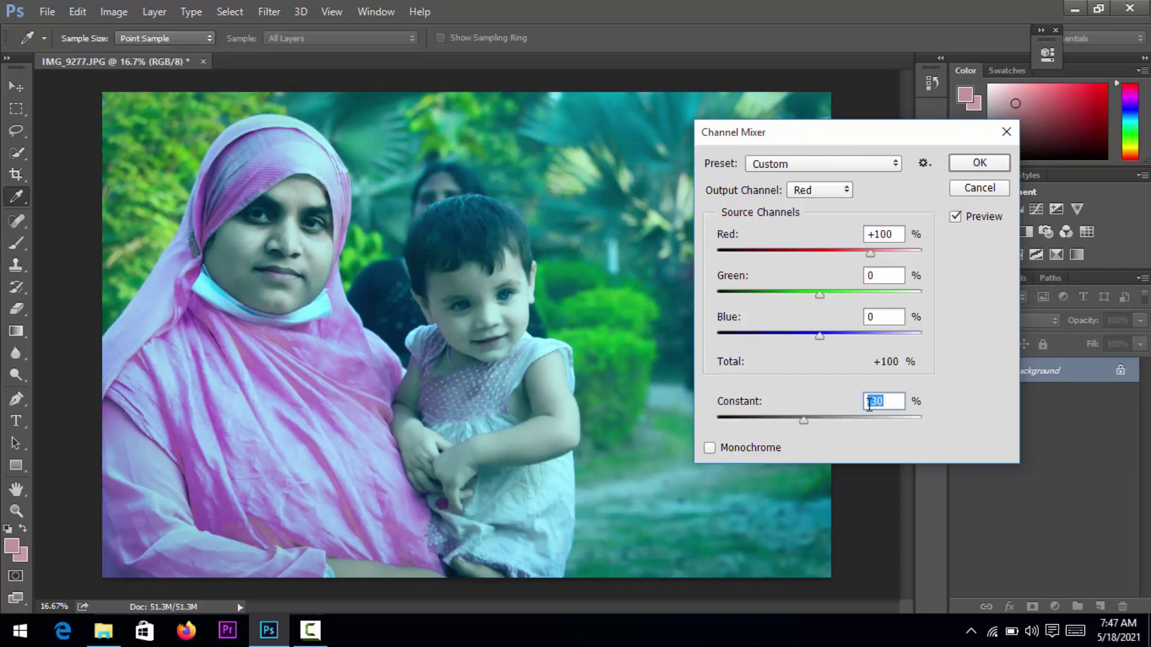
{"action": "left_click_drag", "start_coordinate": [804, 423], "coordinate": [818, 425]}
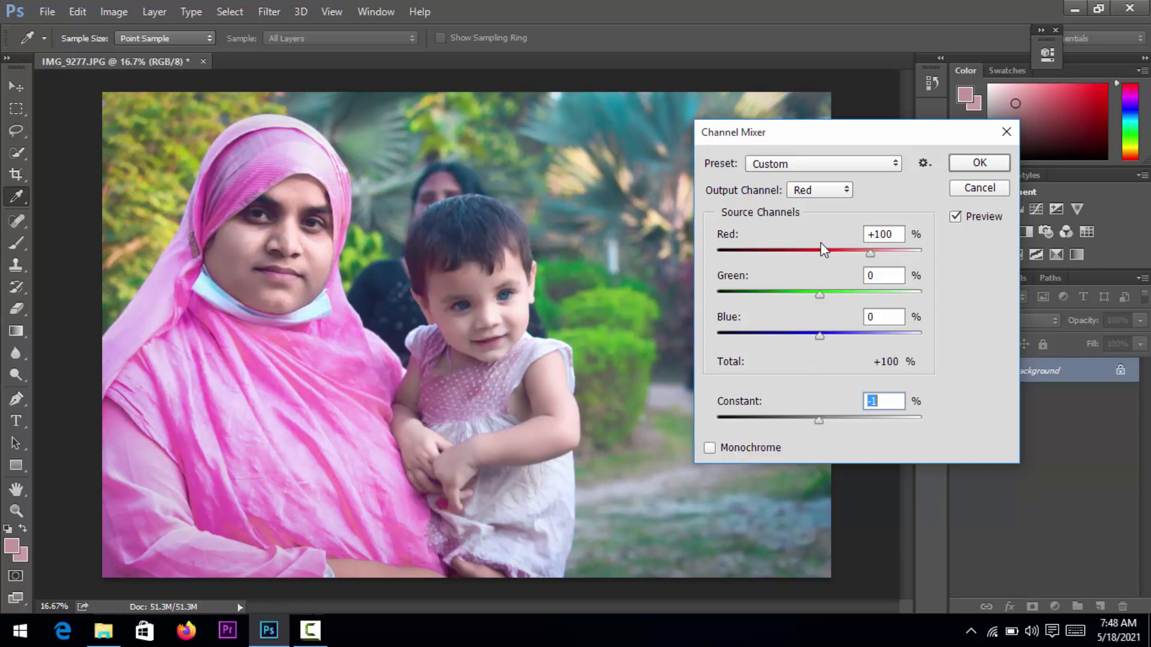
{"action": "left_click", "coordinate": [803, 163]}
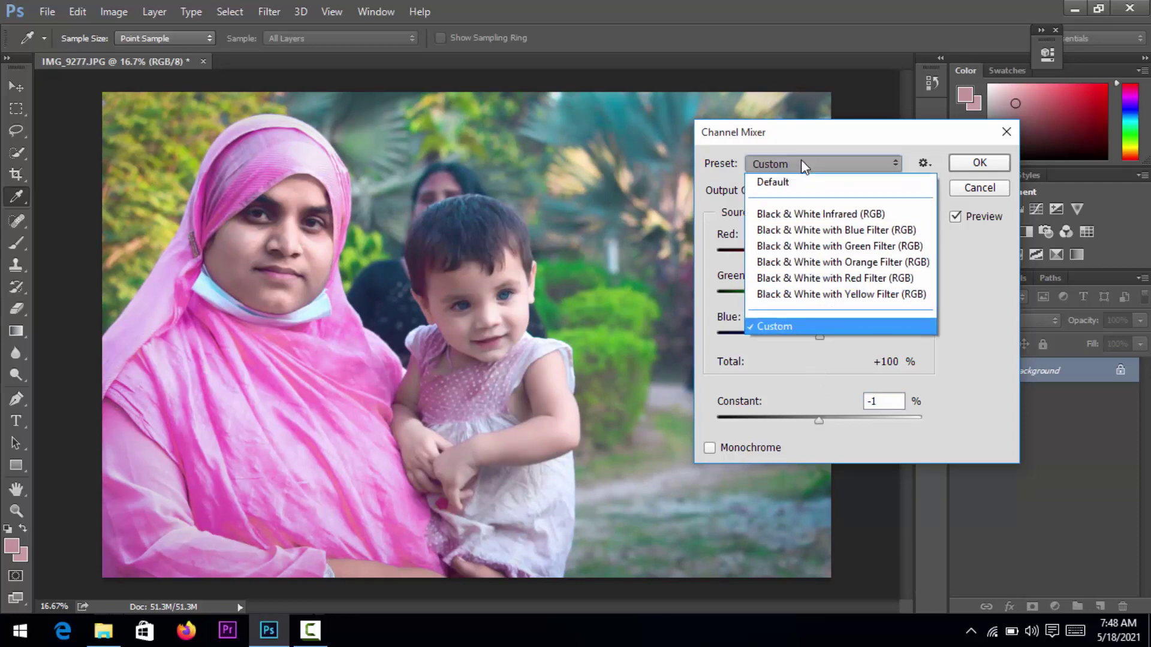
{"action": "left_click", "coordinate": [800, 160]}
{"action": "left_click", "coordinate": [809, 190]}
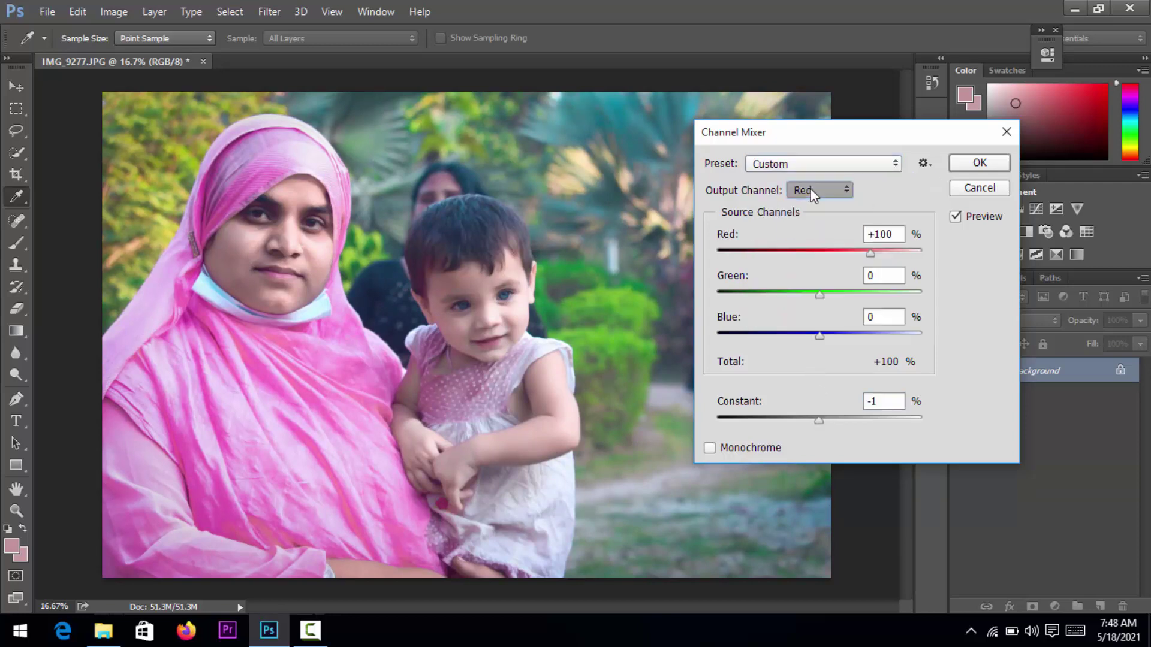
{"action": "left_click", "coordinate": [1007, 131]}
Step: Start Selective Color and lower Black in the Reds to -34
{"action": "key", "text": "v"}
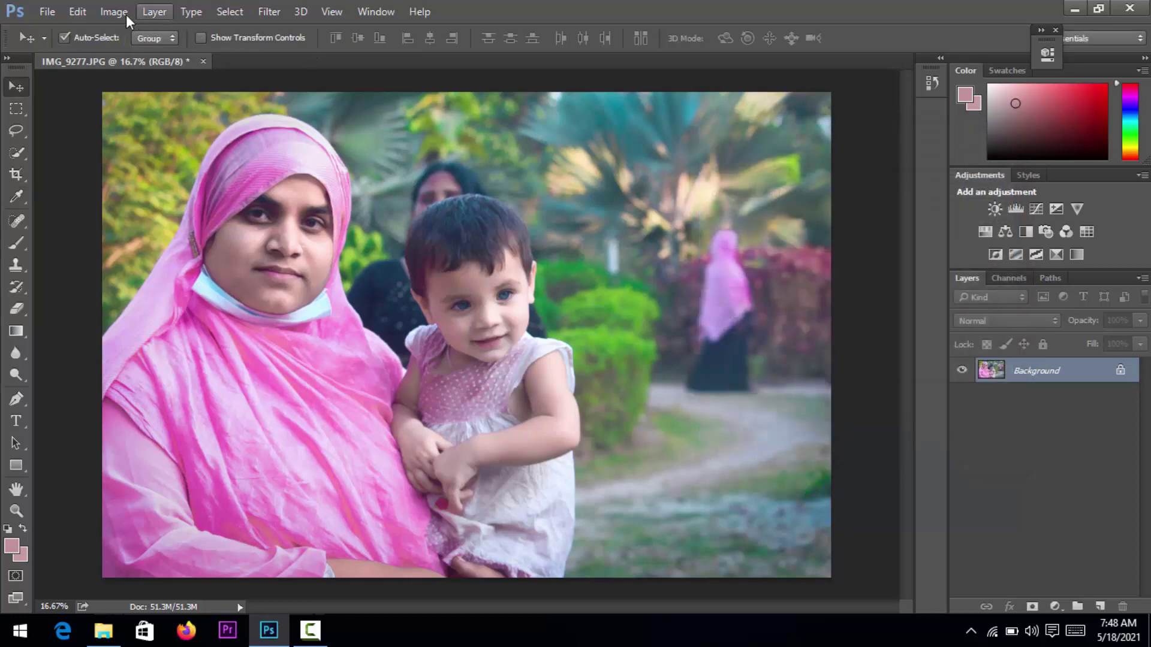
{"action": "left_click", "coordinate": [113, 13]}
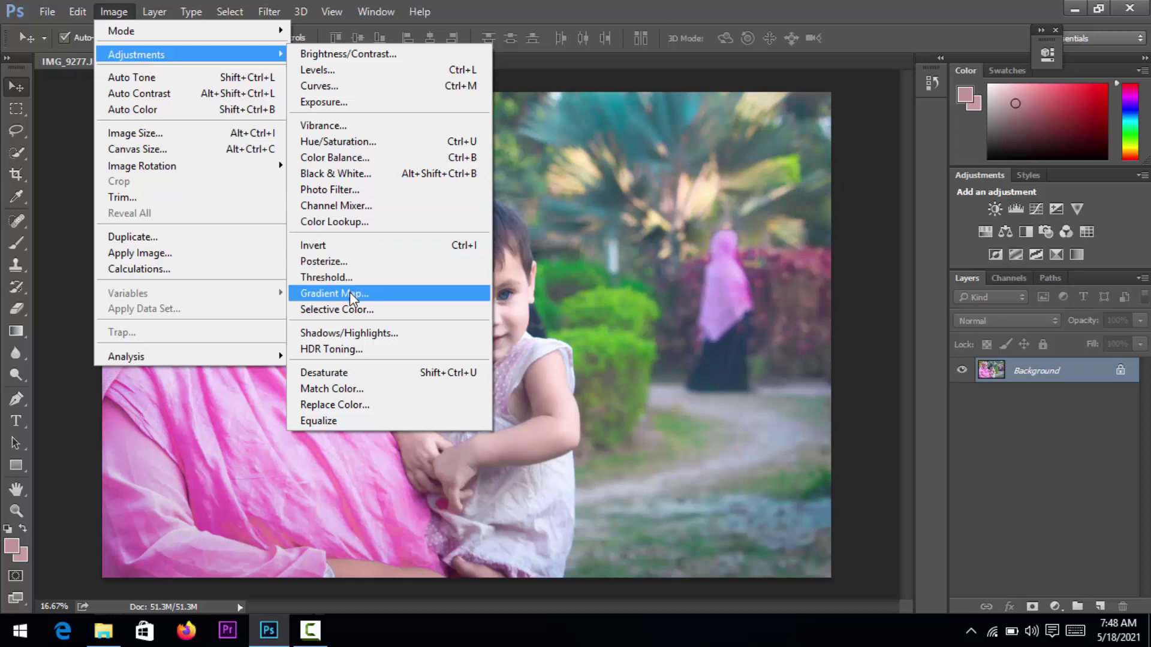
{"action": "left_click", "coordinate": [354, 309]}
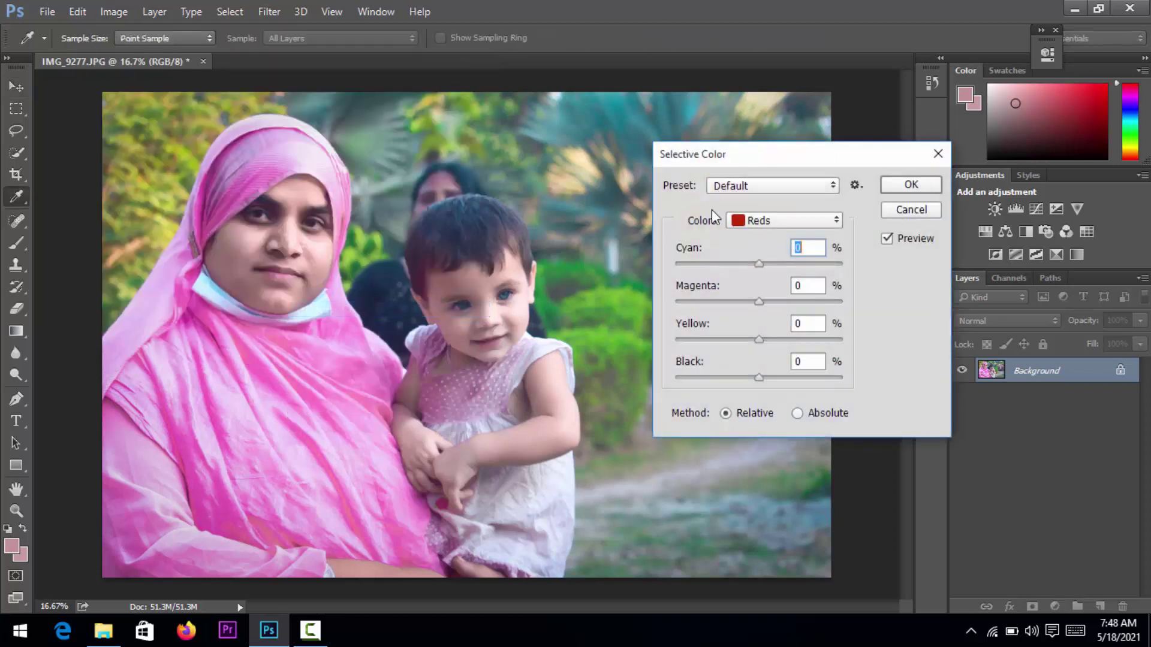
{"action": "left_click_drag", "start_coordinate": [782, 156], "coordinate": [858, 155]}
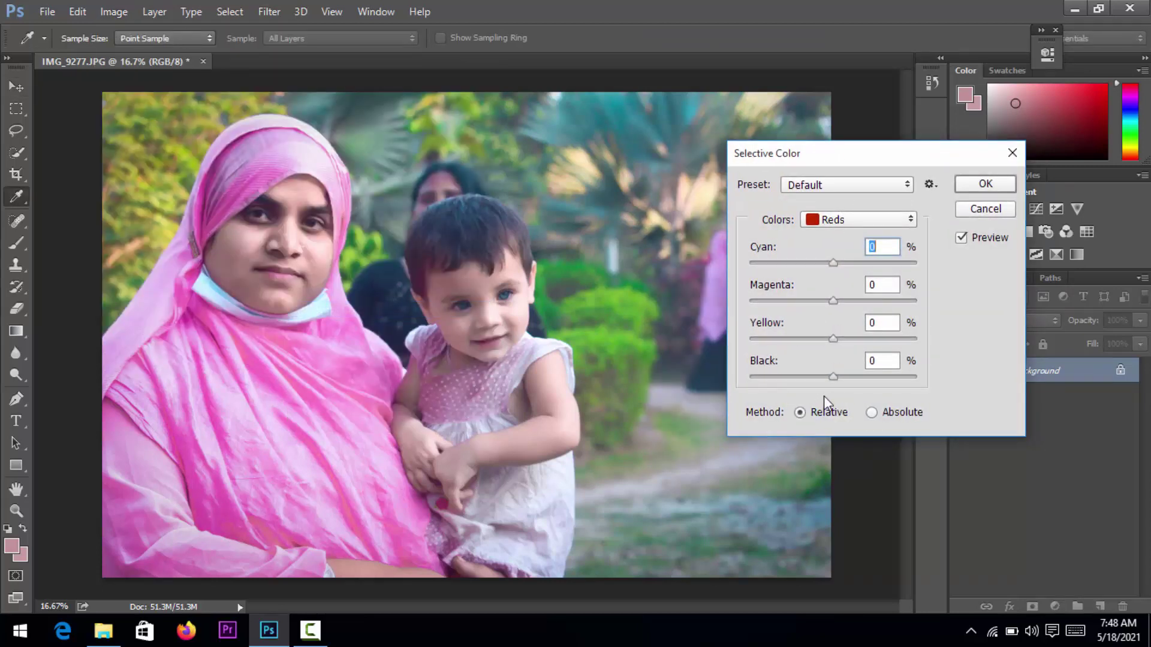
{"action": "left_click_drag", "start_coordinate": [833, 376], "coordinate": [804, 384]}
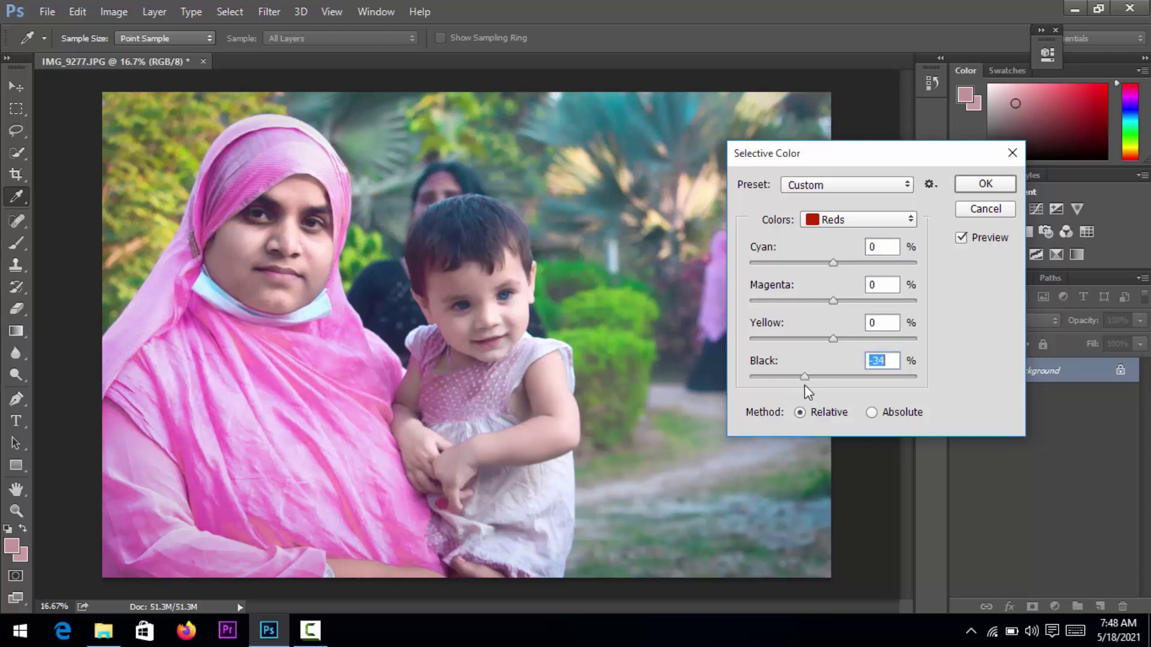
{"action": "left_click", "coordinate": [837, 218]}
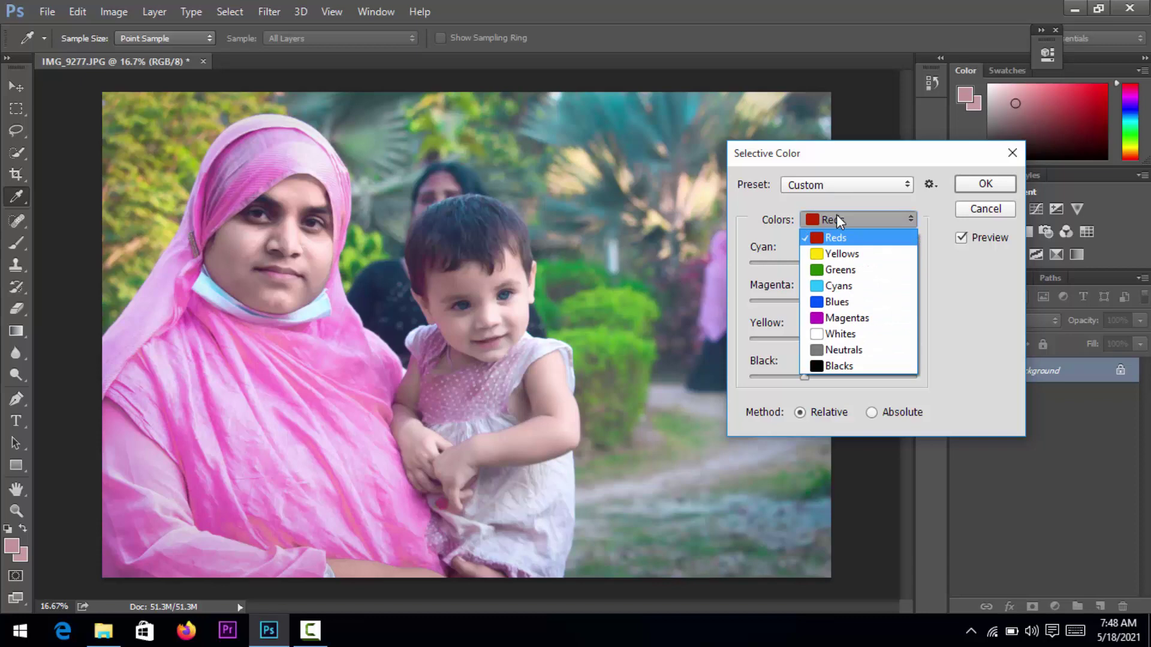
Step: Set Yellows Yellow to +36, and Greens to Cyan +61, Magenta +39, Yellow +68
{"action": "left_click", "coordinate": [840, 254]}
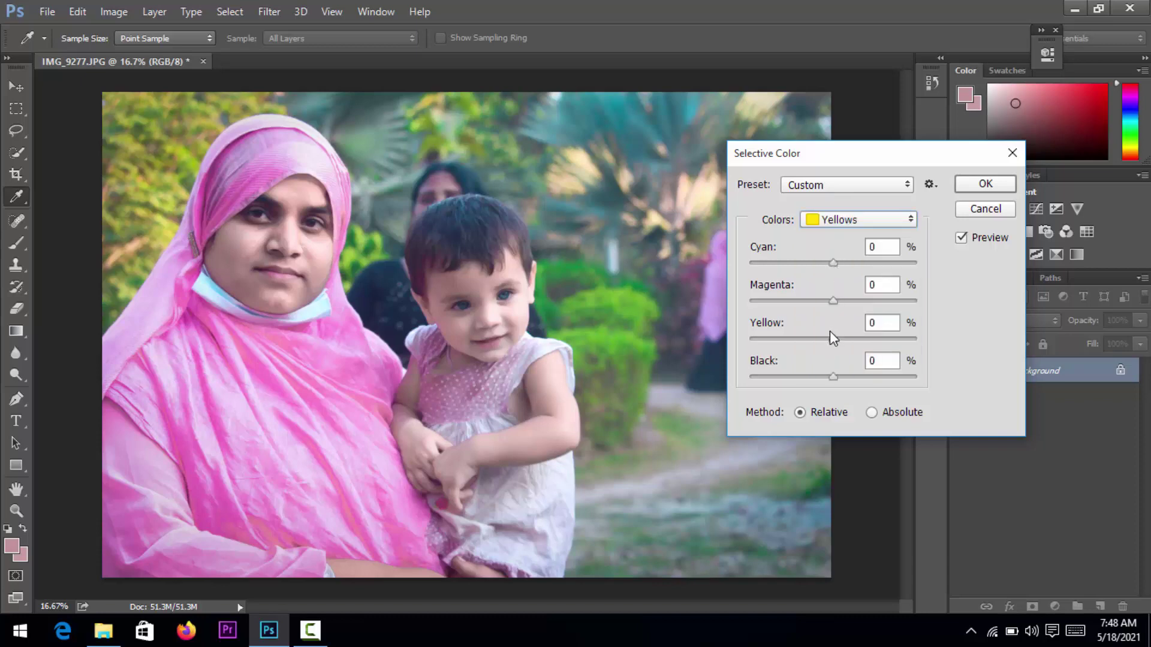
{"action": "left_click_drag", "start_coordinate": [833, 339], "coordinate": [844, 339]}
{"action": "left_click", "coordinate": [856, 221]}
{"action": "left_click", "coordinate": [840, 270]}
{"action": "left_click_drag", "start_coordinate": [835, 339], "coordinate": [889, 341]}
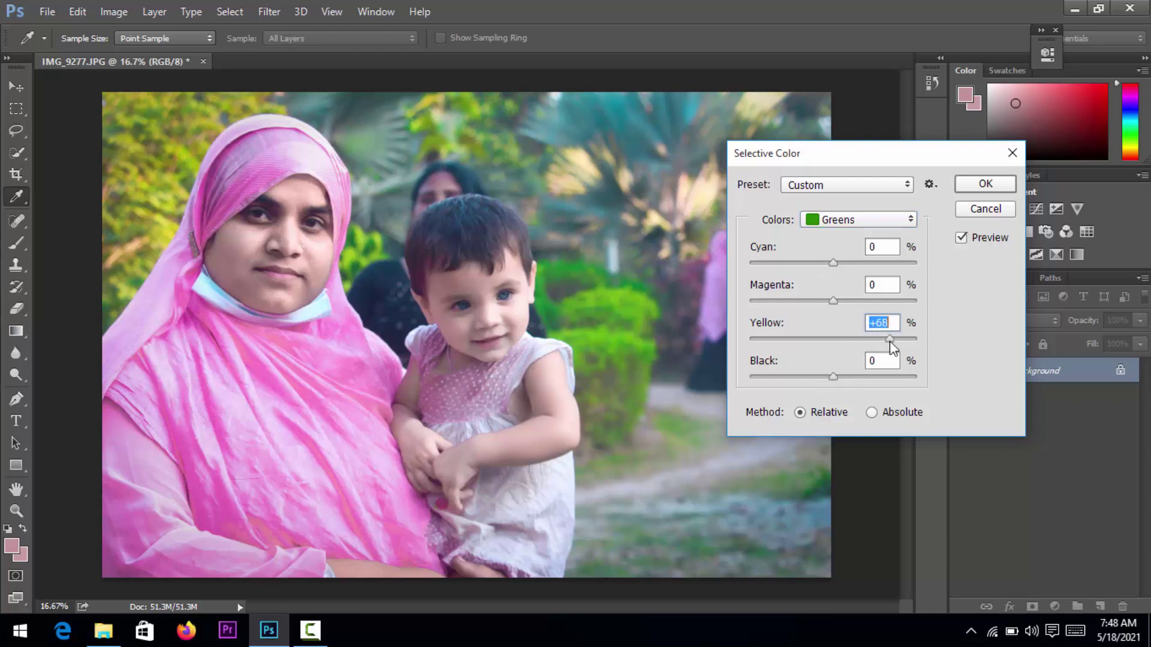
{"action": "left_click_drag", "start_coordinate": [834, 301], "coordinate": [866, 301]}
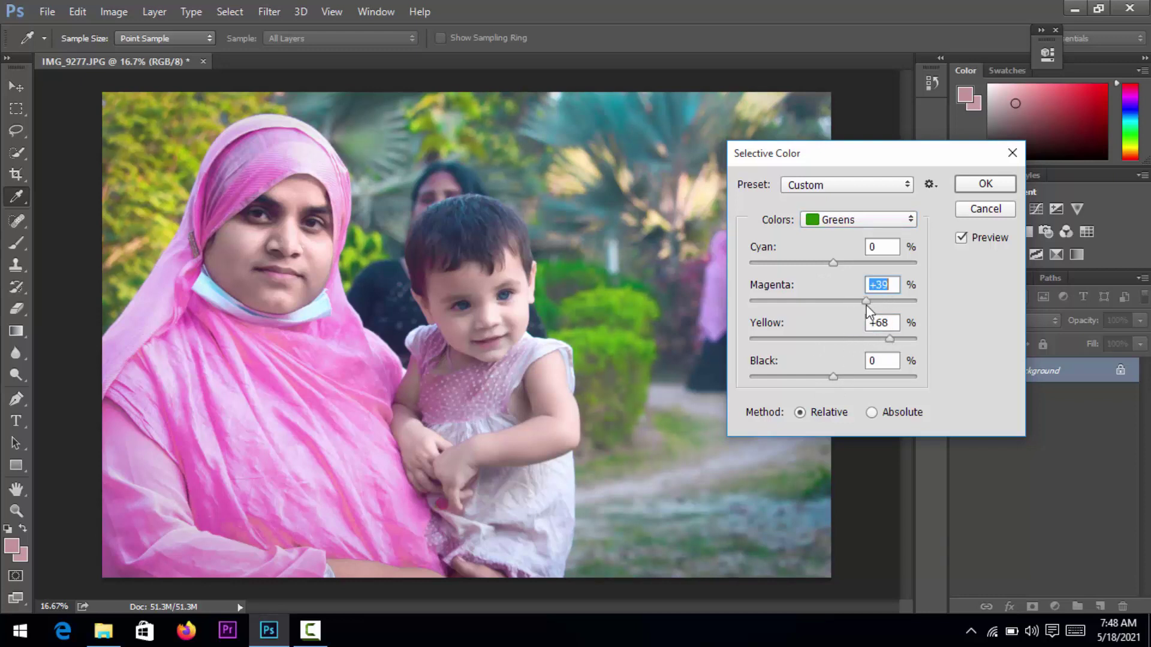
{"action": "left_click_drag", "start_coordinate": [833, 263], "coordinate": [884, 263]}
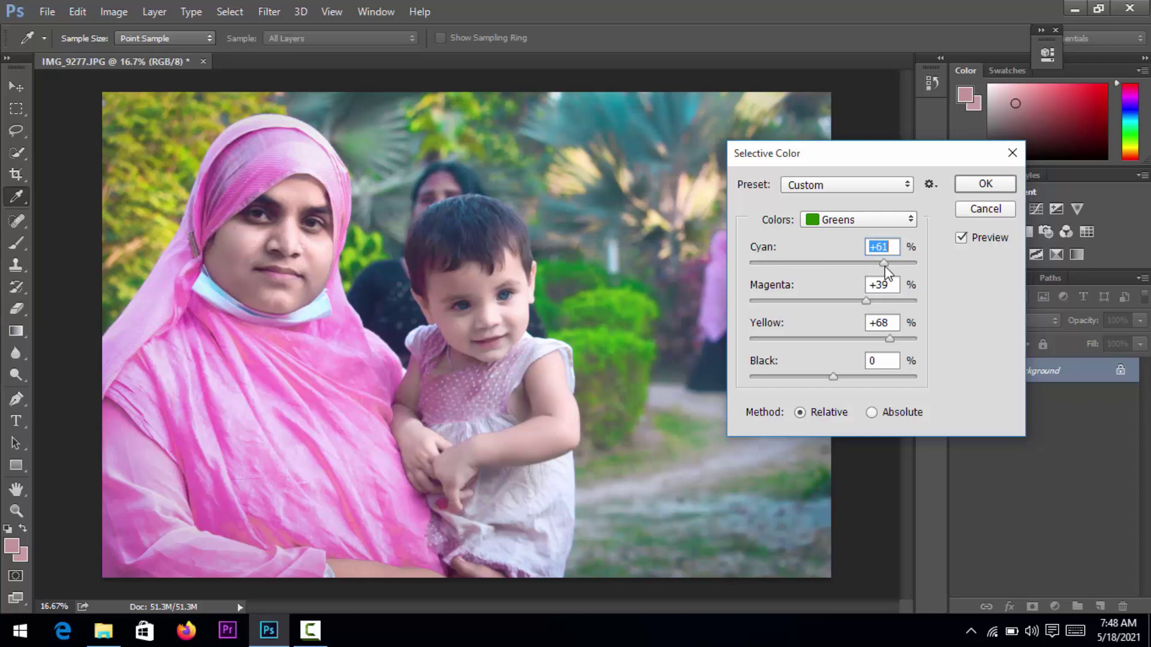
{"action": "left_click", "coordinate": [839, 222]}
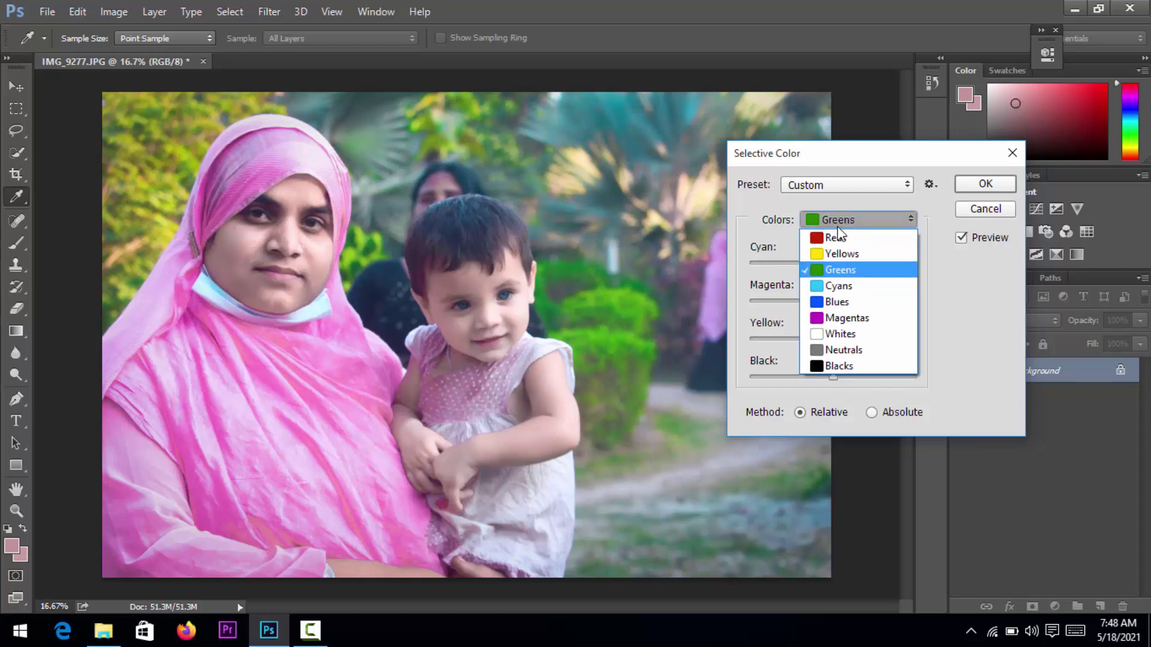
Step: Set Magentas to Cyan -36, Magenta -23, Yellow +27, Black -3, and apply Selective Color
{"action": "left_click", "coordinate": [845, 318]}
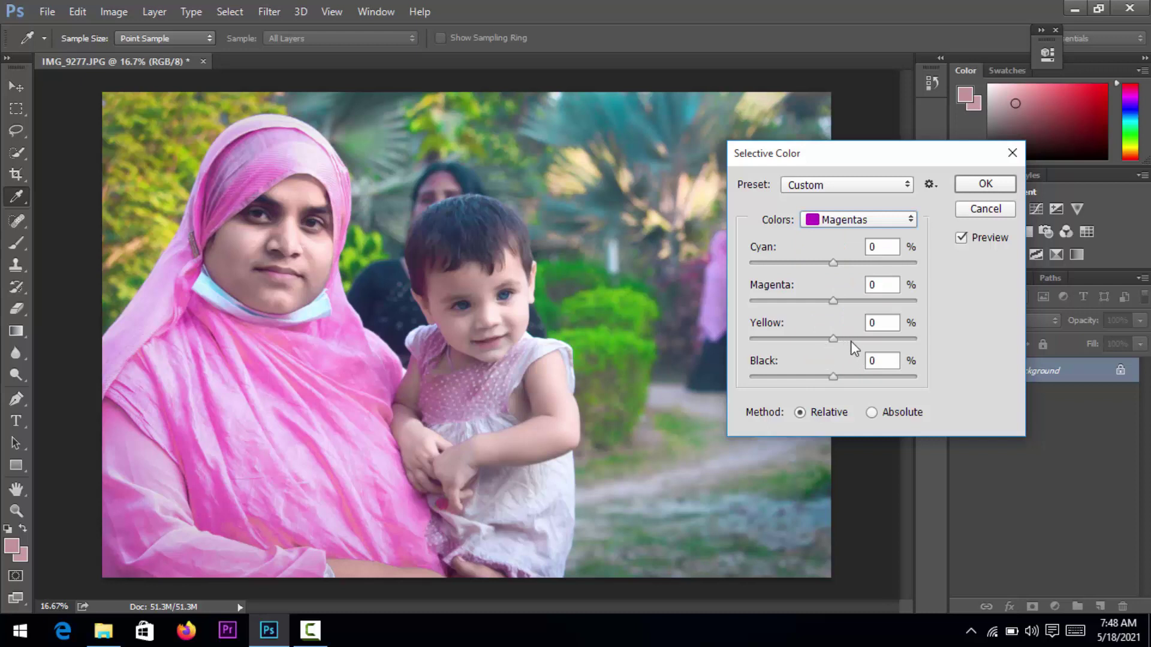
{"action": "mouse_move", "coordinate": [848, 349]}
{"action": "left_mouse_down"}
{"action": "mouse_move", "coordinate": [877, 380]}
{"action": "mouse_move", "coordinate": [833, 398]}
{"action": "left_mouse_up"}
{"action": "mouse_move", "coordinate": [838, 265]}
{"action": "left_mouse_down"}
{"action": "mouse_move", "coordinate": [805, 271]}
{"action": "mouse_move", "coordinate": [823, 301]}
{"action": "mouse_move", "coordinate": [814, 308]}
{"action": "left_mouse_up"}
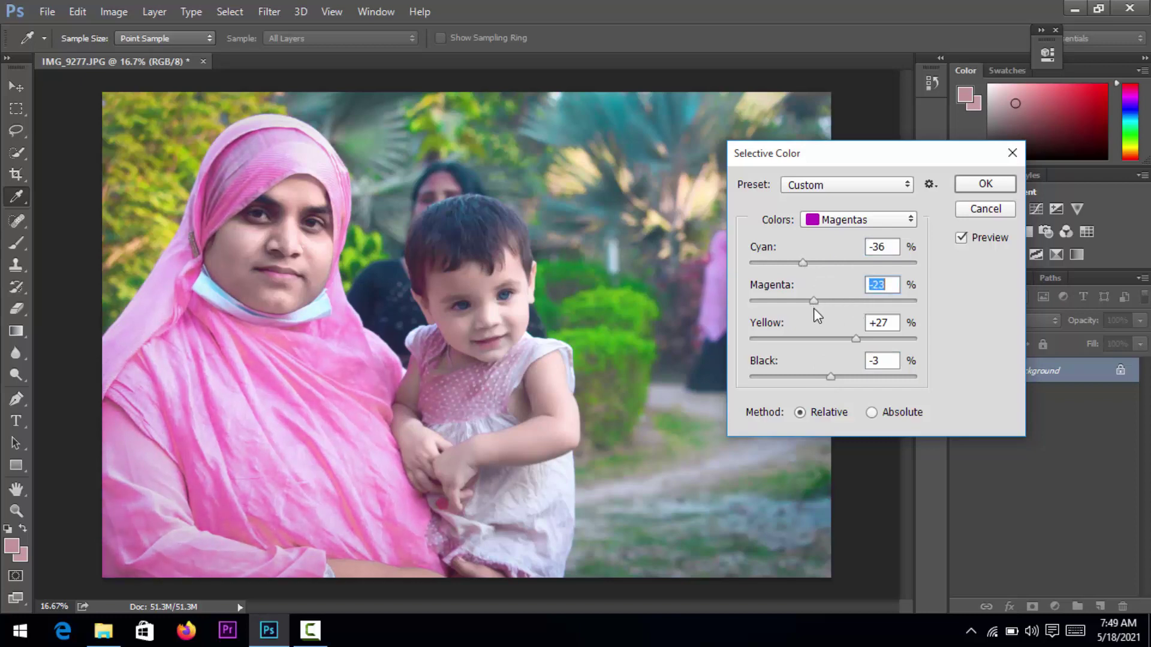
{"action": "left_click", "coordinate": [986, 185]}
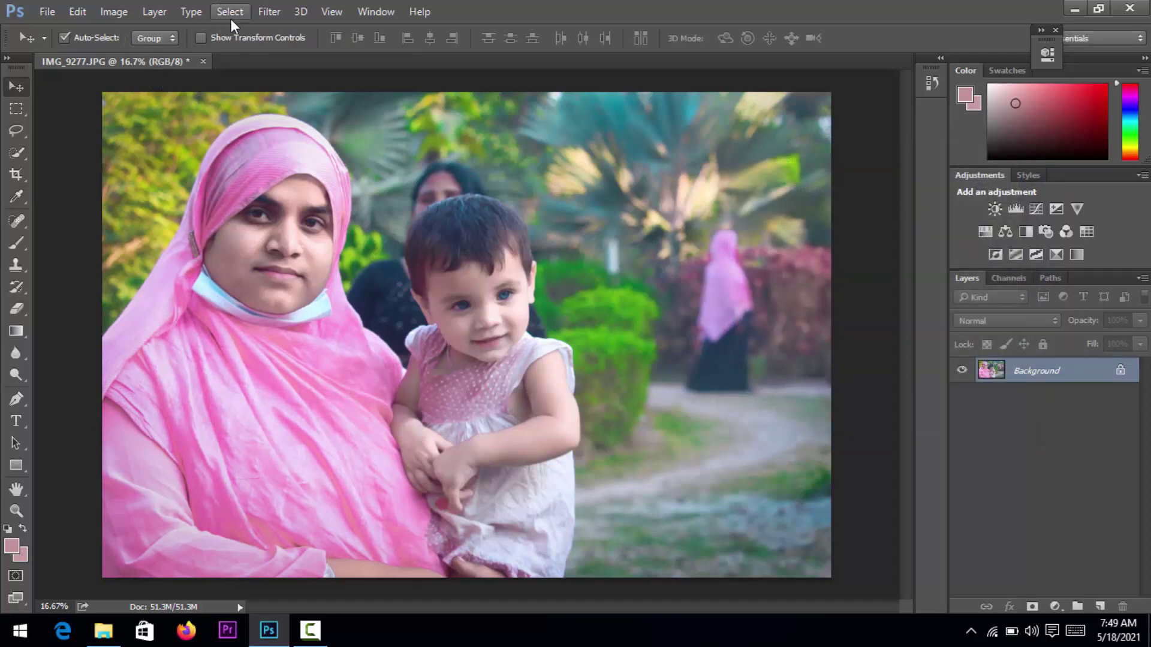
Step: Open the Filter menu to show the Noise submenu, including Dust & Scratches
{"action": "left_click", "coordinate": [259, 13]}
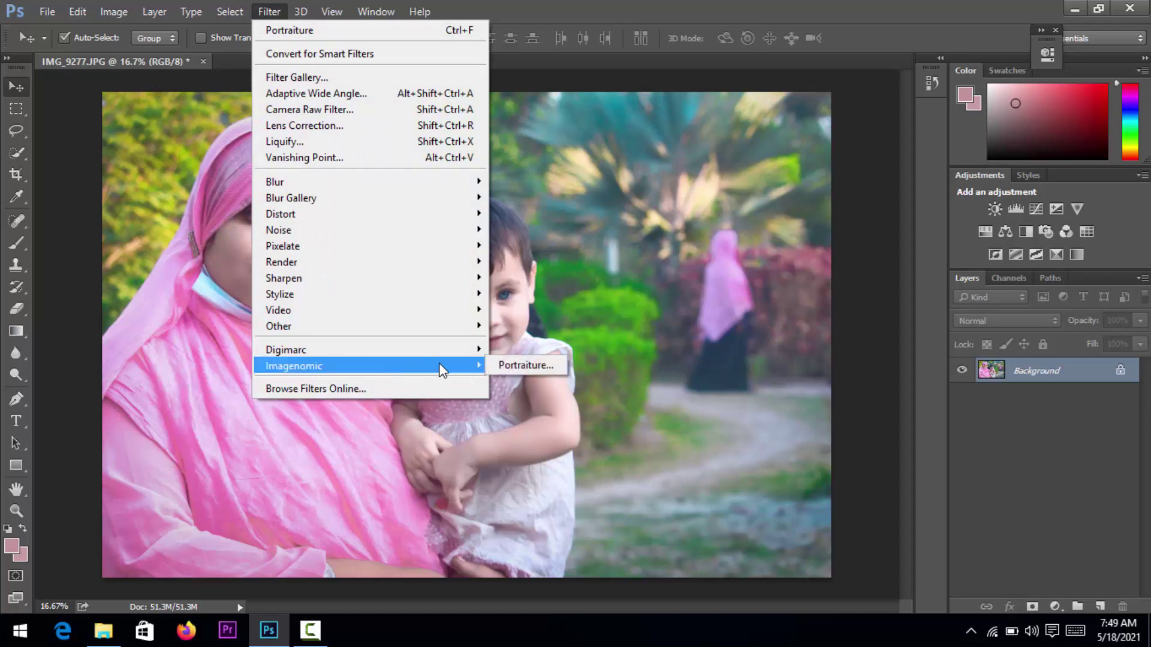
{"action": "mouse_move", "coordinate": [279, 230]}
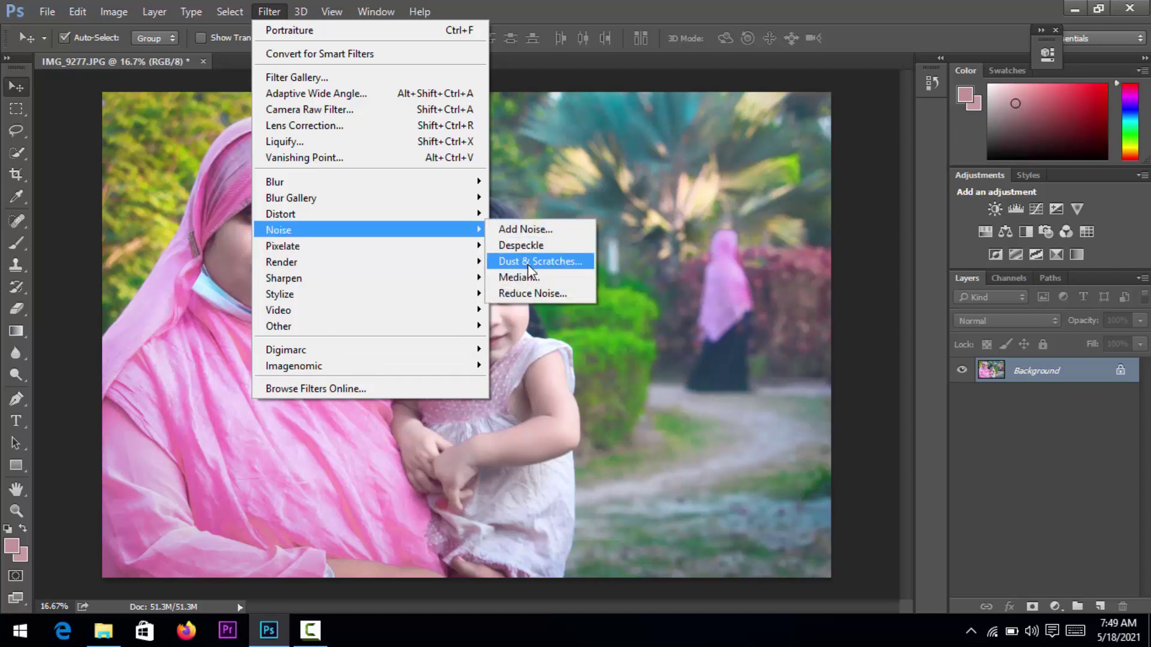
Step: Apply Dust & Scratches with Radius 5 and Threshold 5, previewed on the child's face
{"action": "left_click", "coordinate": [527, 262]}
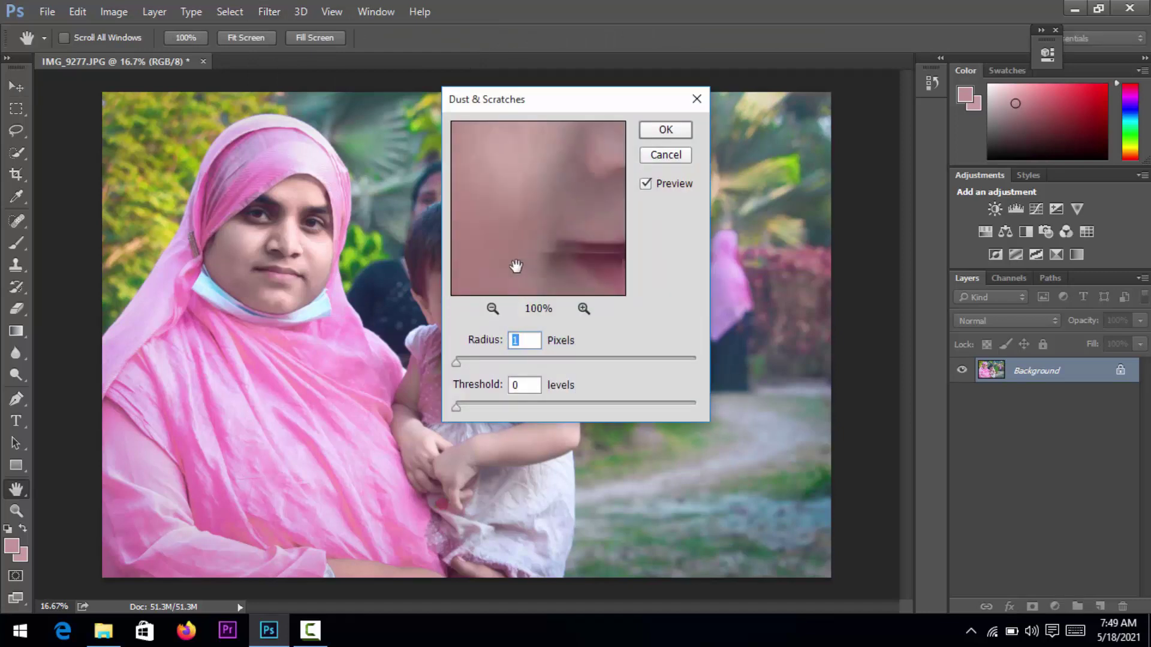
{"action": "mouse_move", "coordinate": [515, 265]}
{"action": "left_mouse_down"}
{"action": "mouse_move", "coordinate": [532, 234]}
{"action": "mouse_move", "coordinate": [537, 304]}
{"action": "left_mouse_up"}
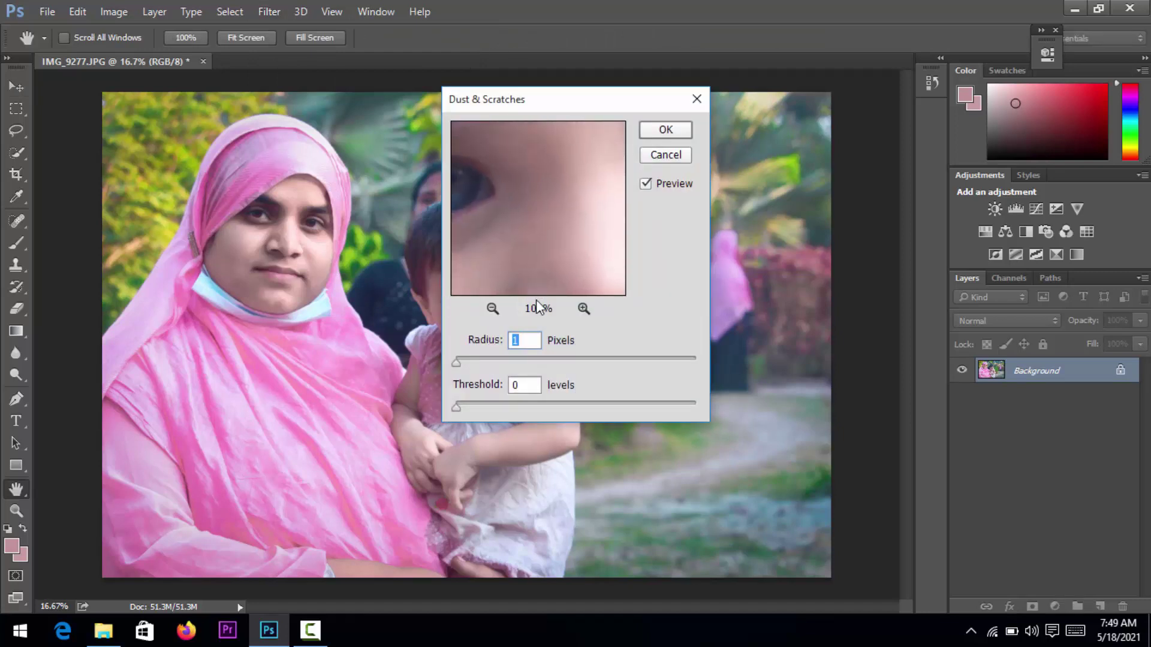
{"action": "left_click", "coordinate": [492, 309]}
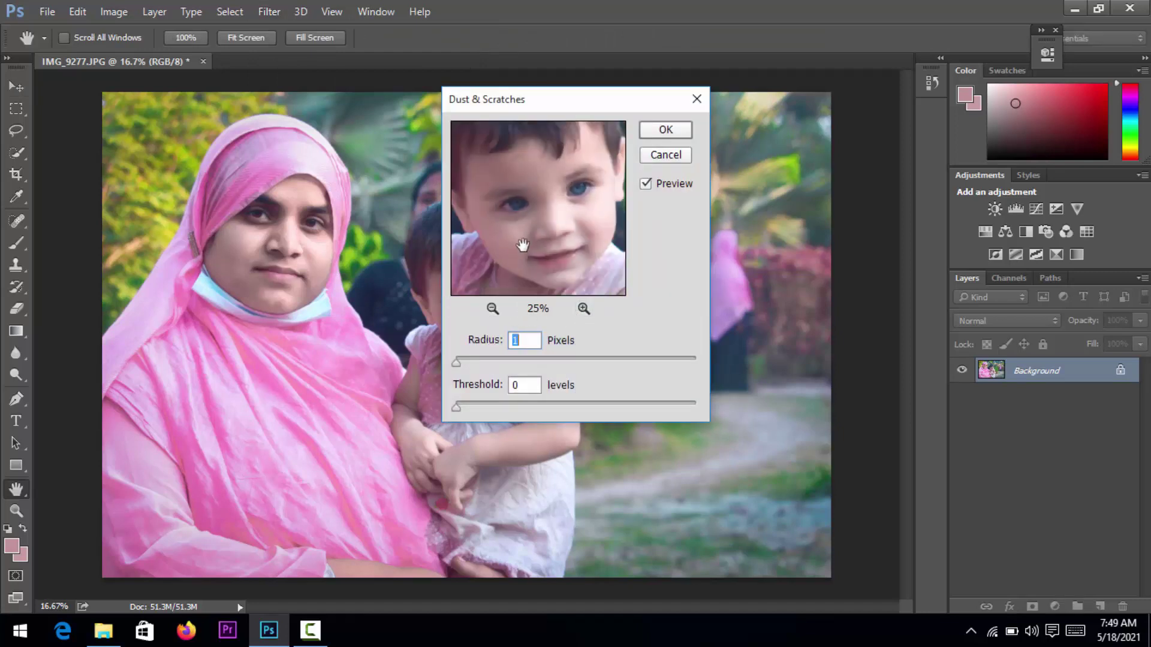
{"action": "left_click_drag", "start_coordinate": [522, 245], "coordinate": [516, 244]}
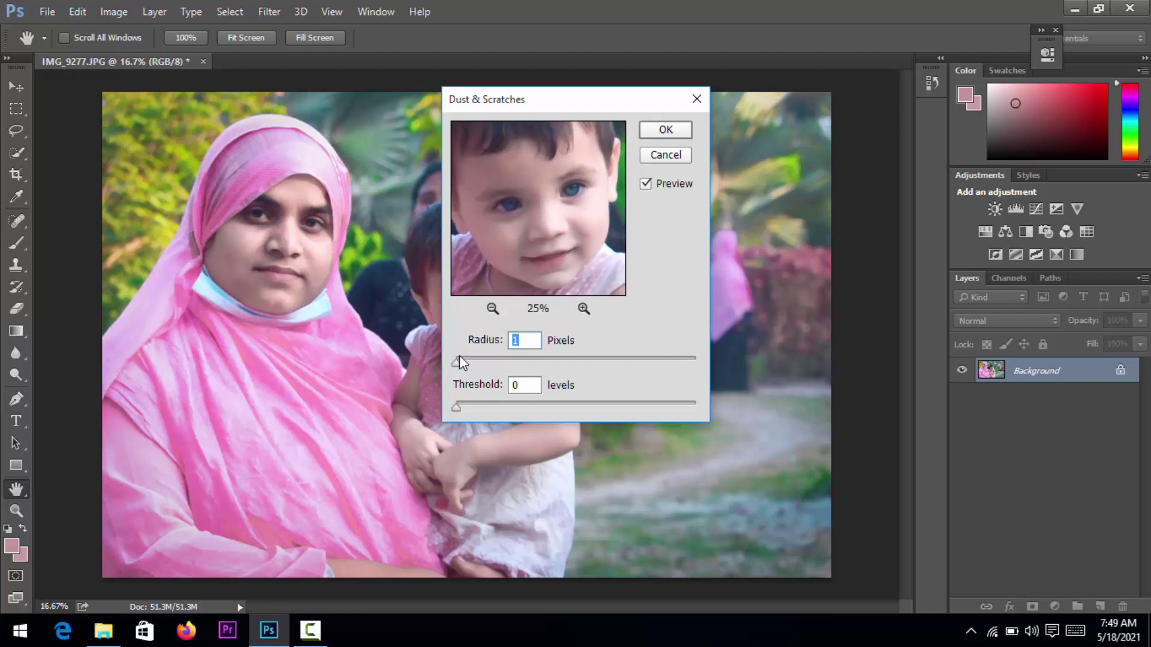
{"action": "mouse_move", "coordinate": [465, 364]}
{"action": "left_mouse_down"}
{"action": "mouse_move", "coordinate": [483, 365]}
{"action": "mouse_move", "coordinate": [461, 364]}
{"action": "left_mouse_up"}
{"action": "mouse_move", "coordinate": [463, 412]}
{"action": "left_mouse_down"}
{"action": "mouse_move", "coordinate": [472, 414]}
{"action": "mouse_move", "coordinate": [461, 414]}
{"action": "left_mouse_up"}
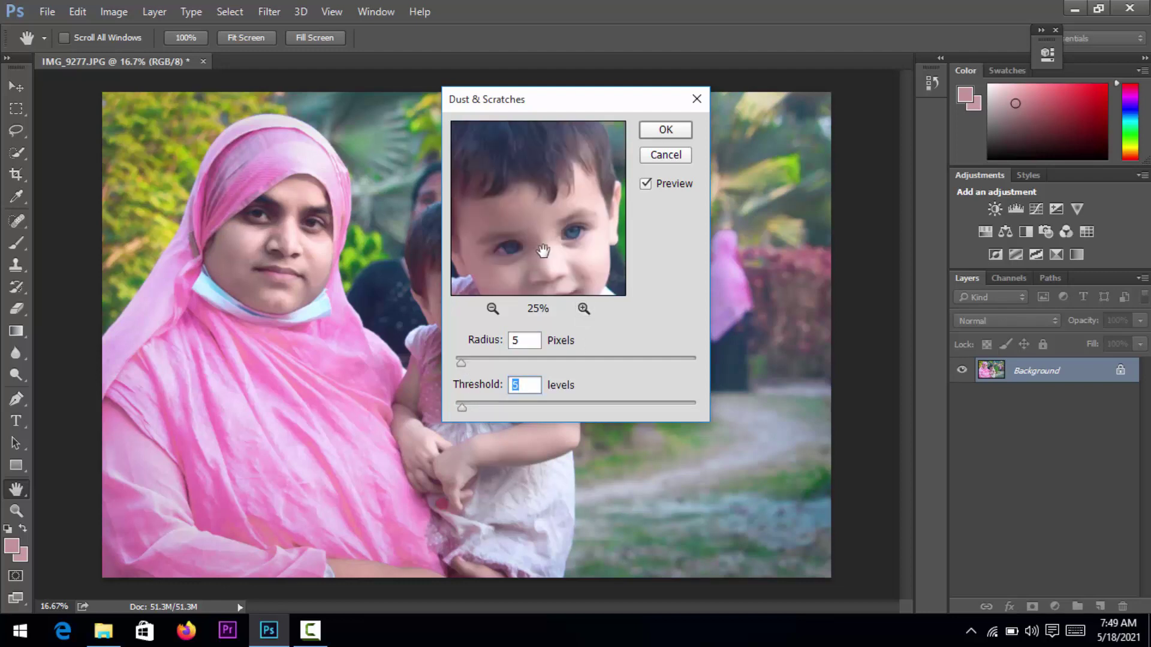
{"action": "left_click", "coordinate": [667, 130]}
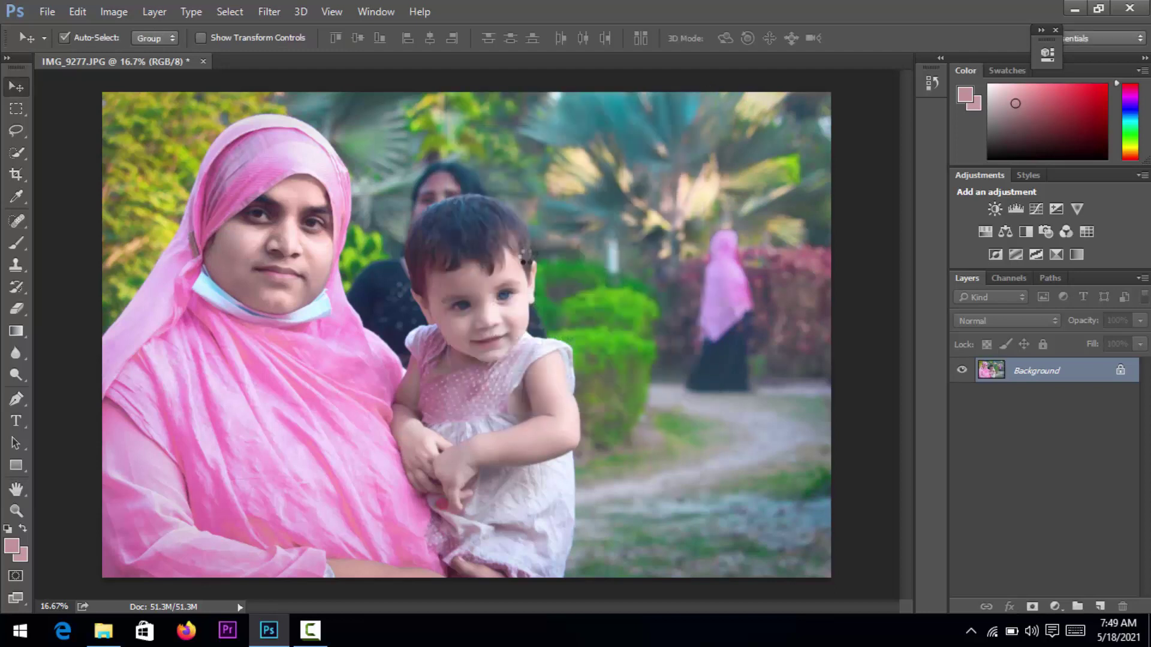
{"action": "left_click", "coordinate": [15, 375]}
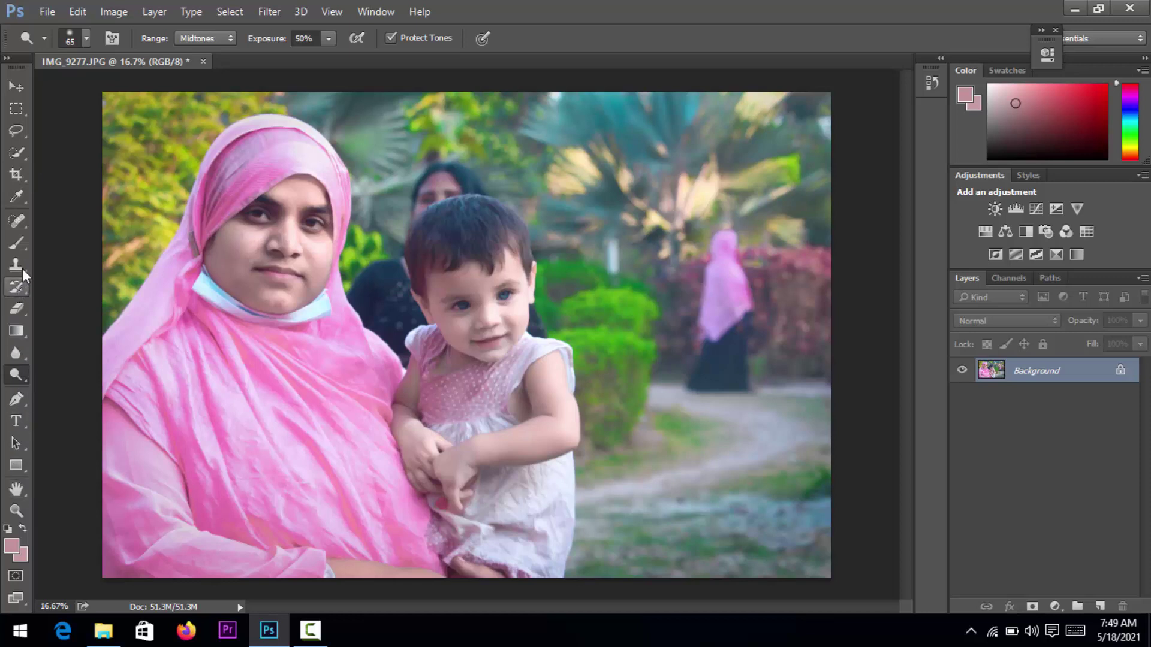
{"action": "left_click", "coordinate": [19, 86]}
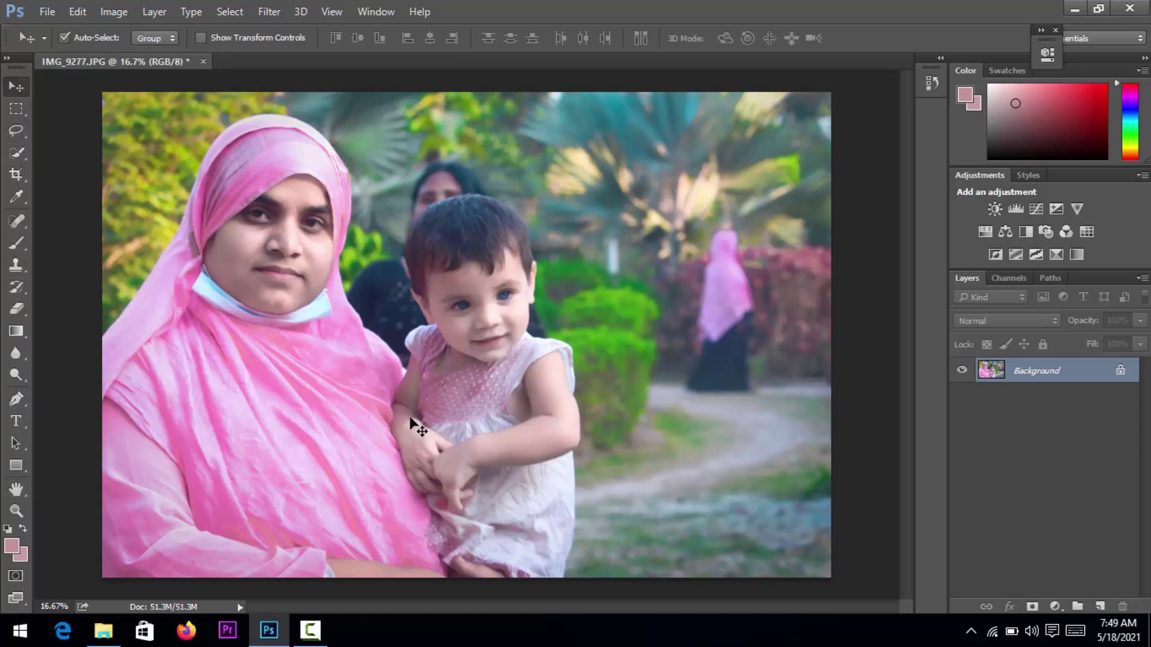
{"action": "left_click", "coordinate": [311, 629]}
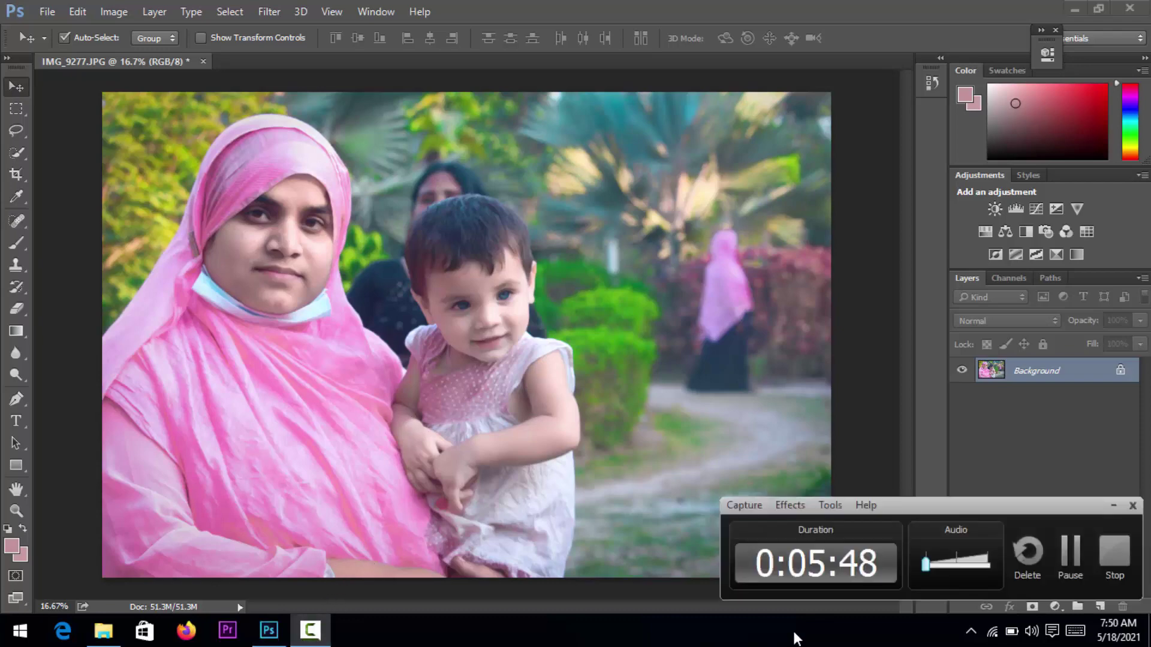